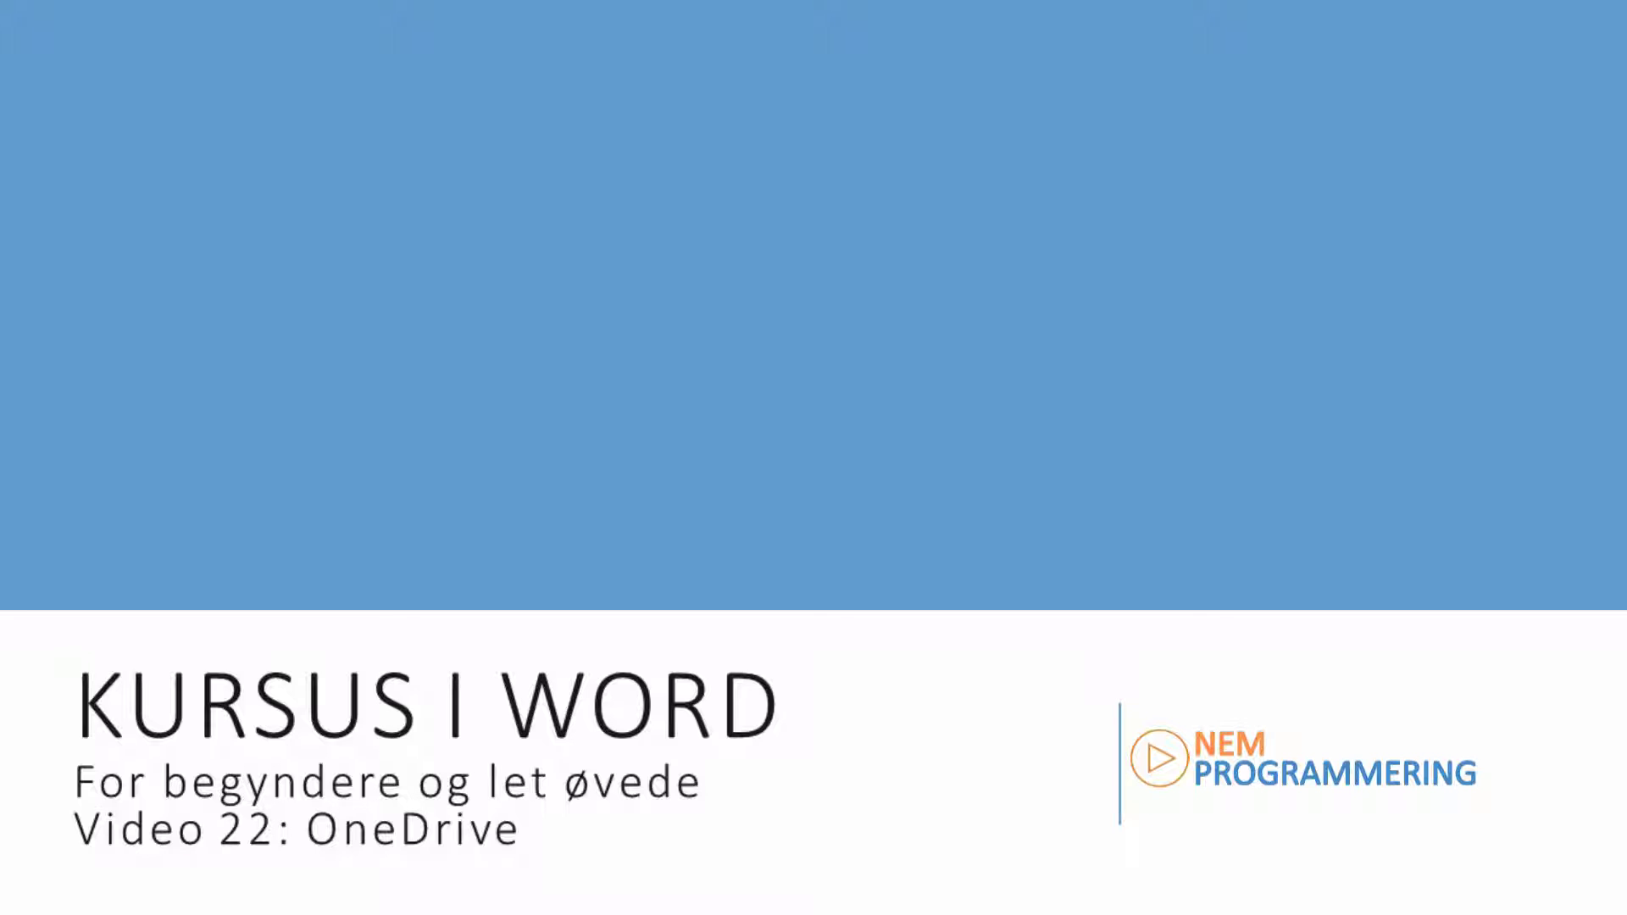
Step: Advance from the intro slide to the agenda slide
{"action": "key", "text": "Right"}
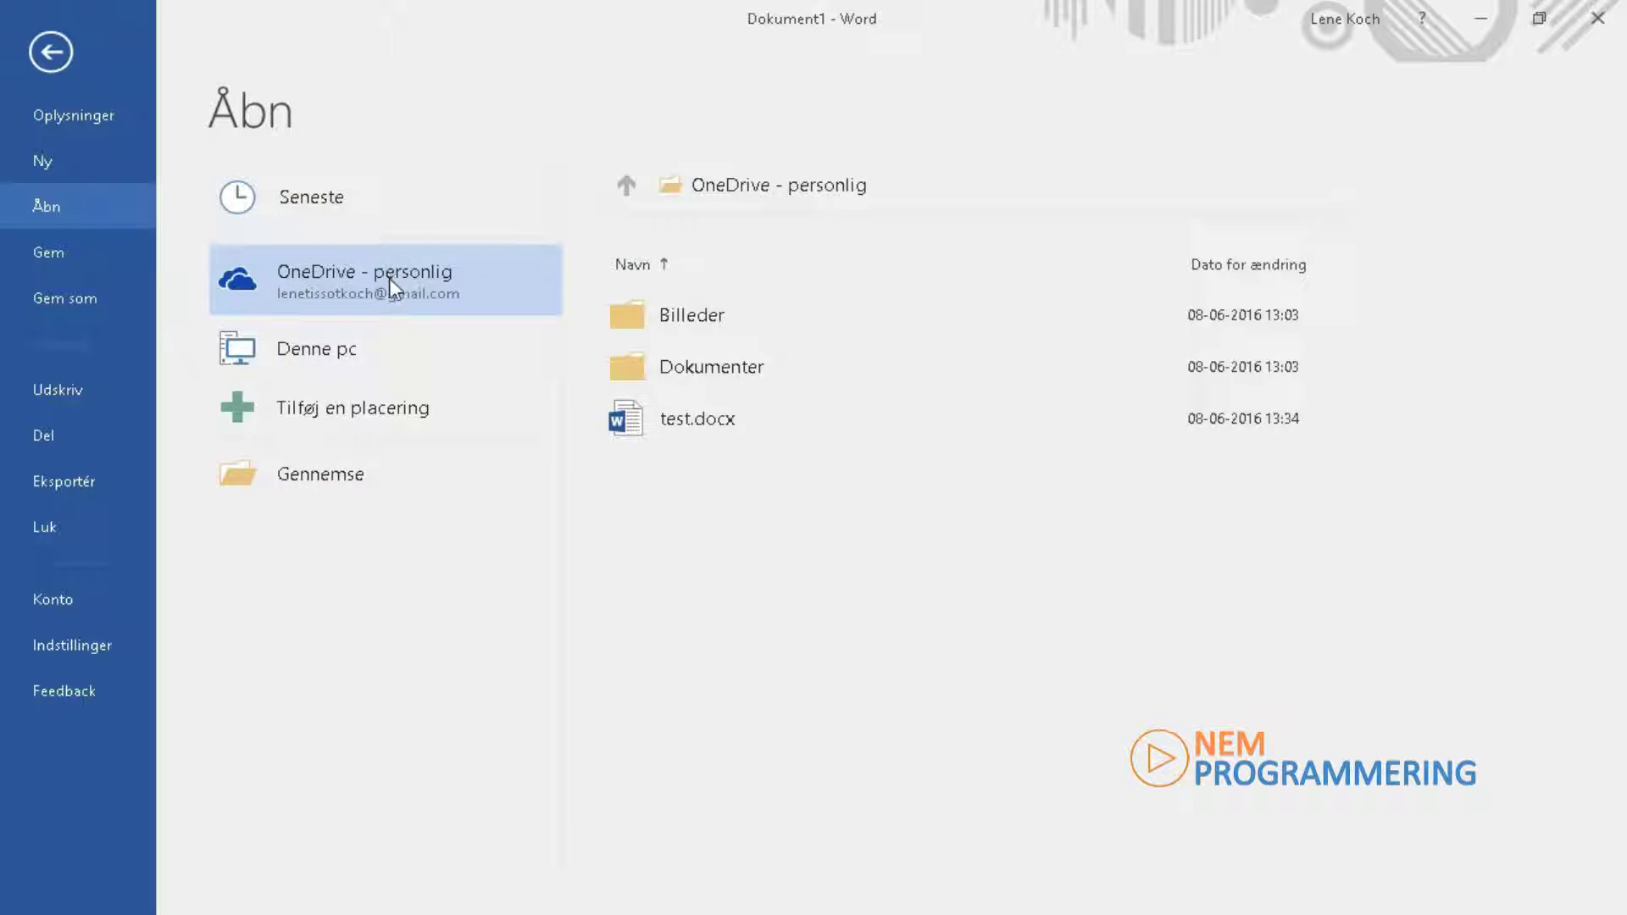
Step: Leave the Open page and go back to the blank document Dokument1
{"action": "left_click", "coordinate": [52, 53]}
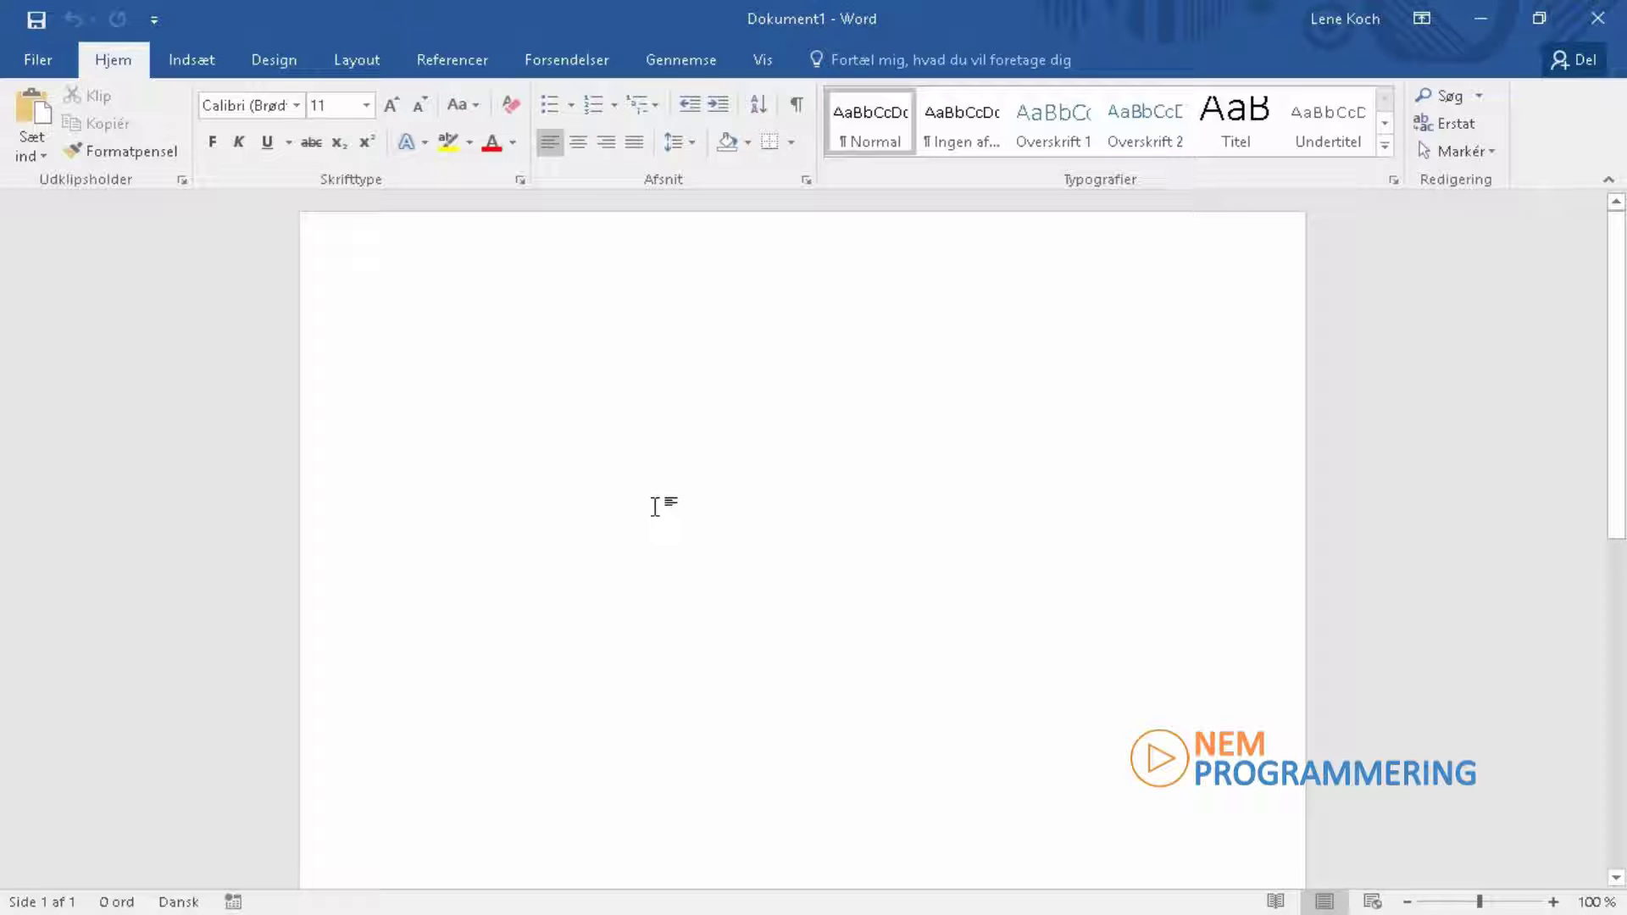
Step: Write 'dette er en test' and save it to personal OneDrive as eksempel
{"action": "type", "text": "dette er en "}
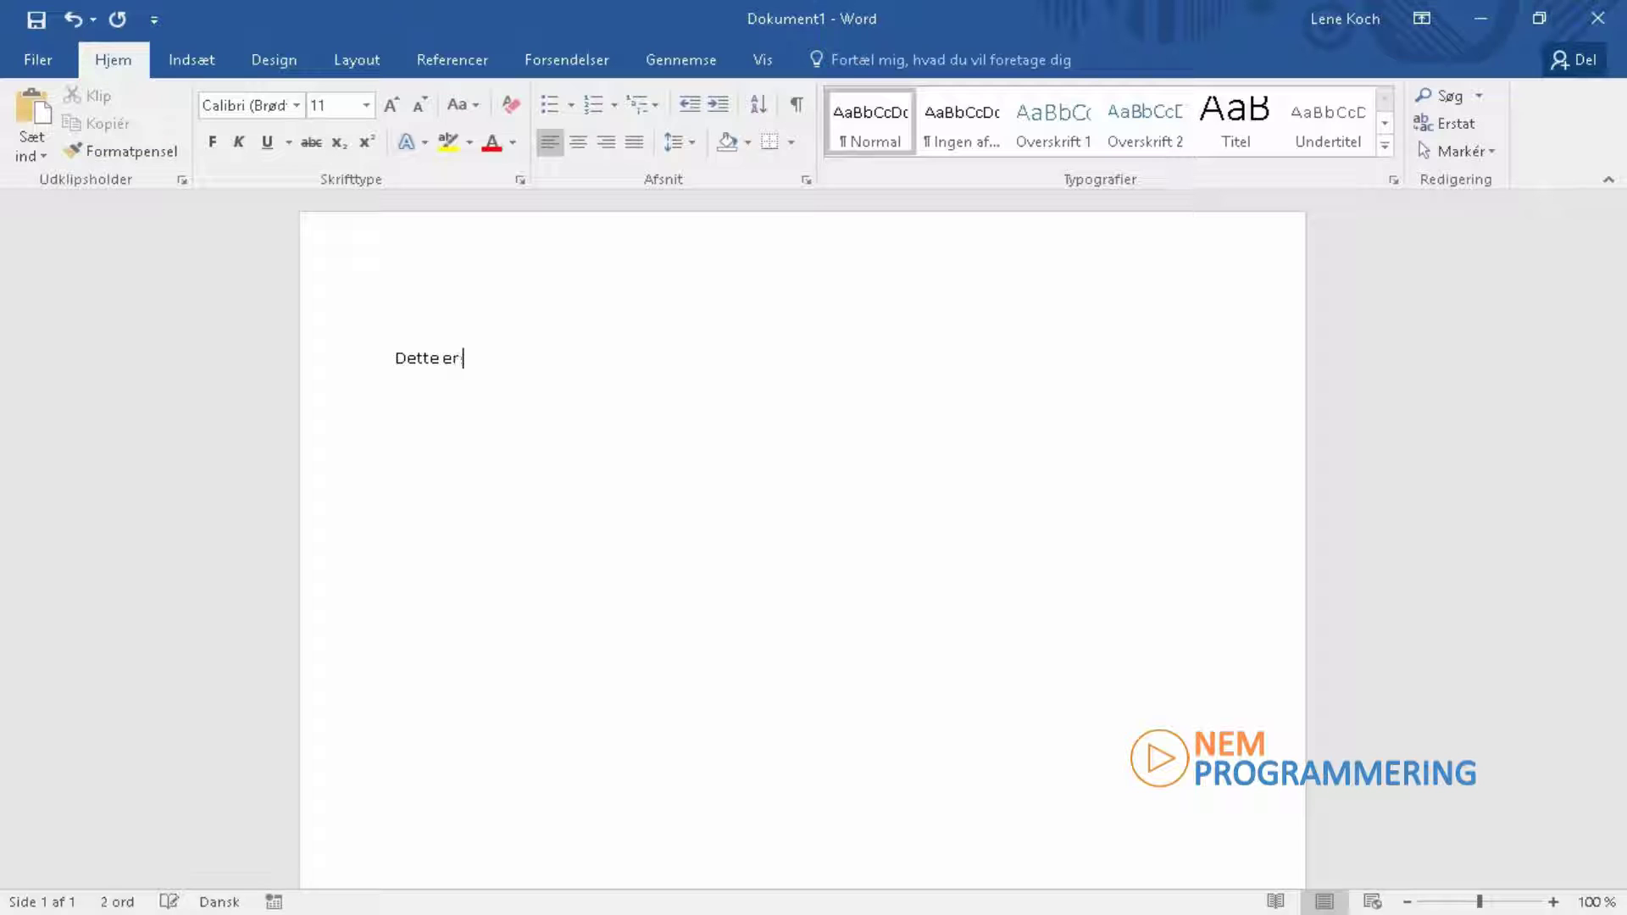
{"action": "type", "text": "test"}
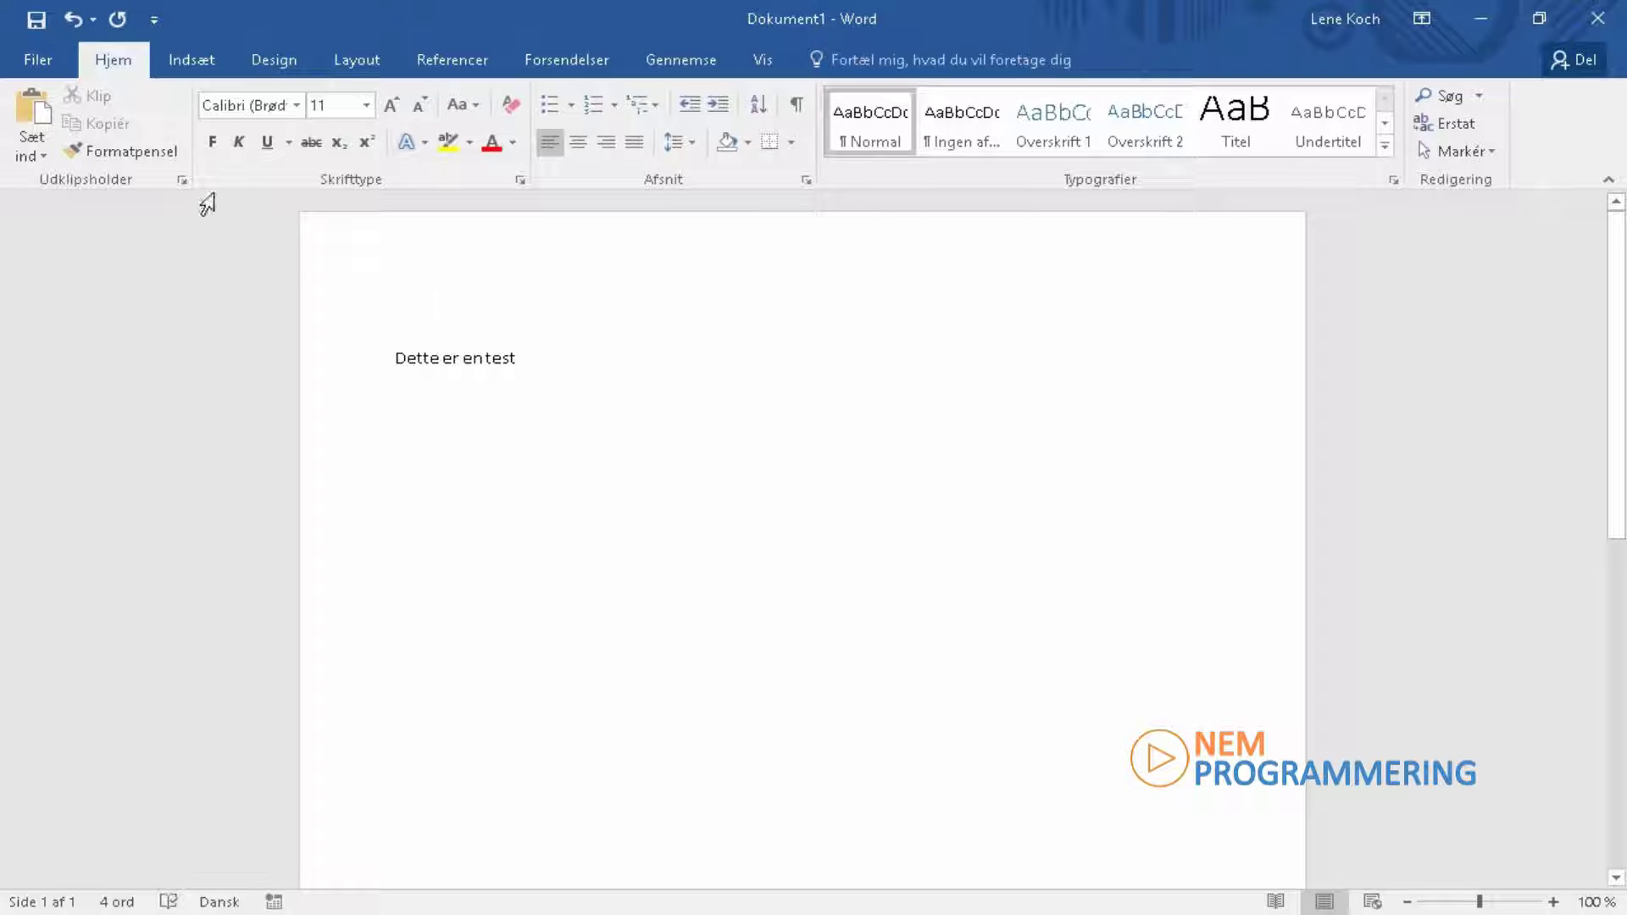
{"action": "left_click", "coordinate": [38, 59]}
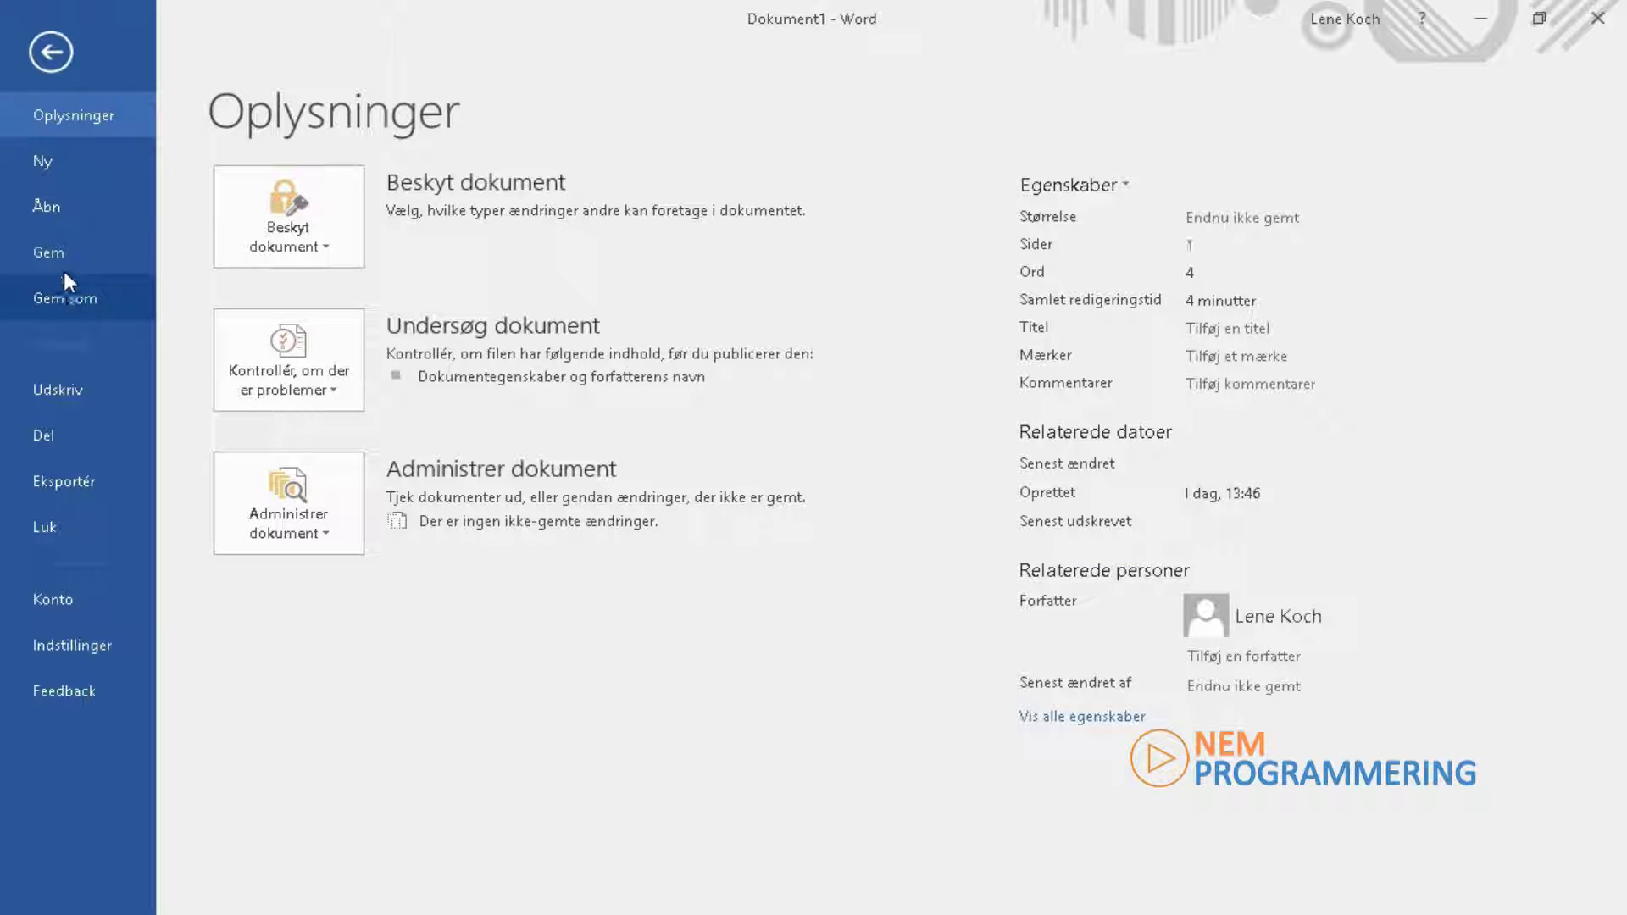
{"action": "left_click", "coordinate": [66, 296]}
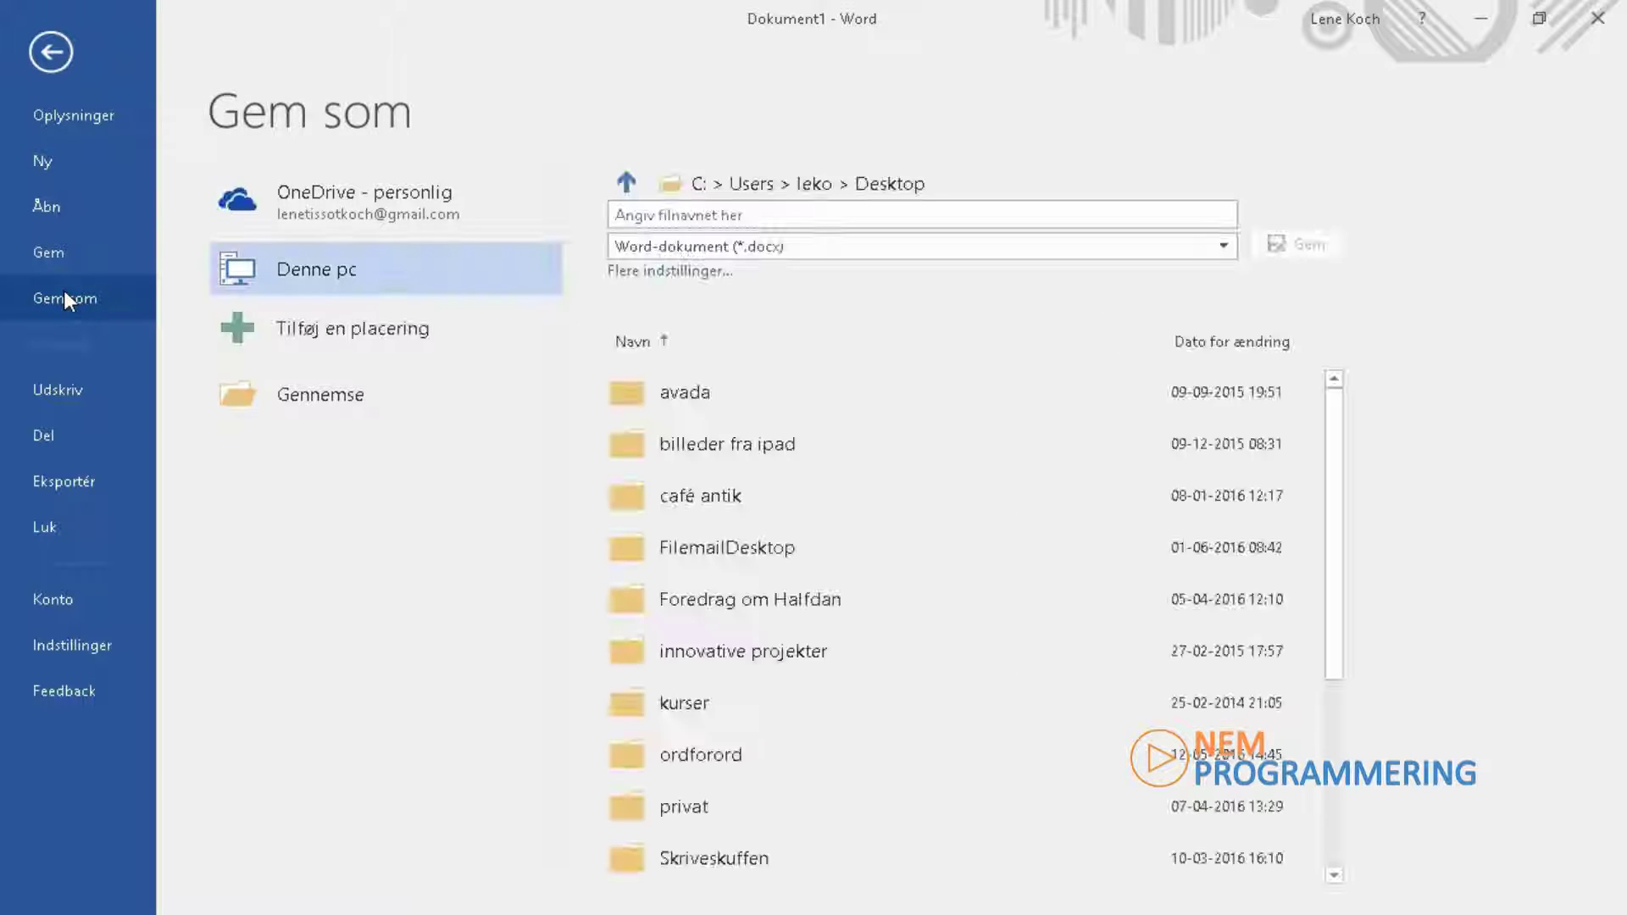
{"action": "left_click", "coordinate": [371, 191]}
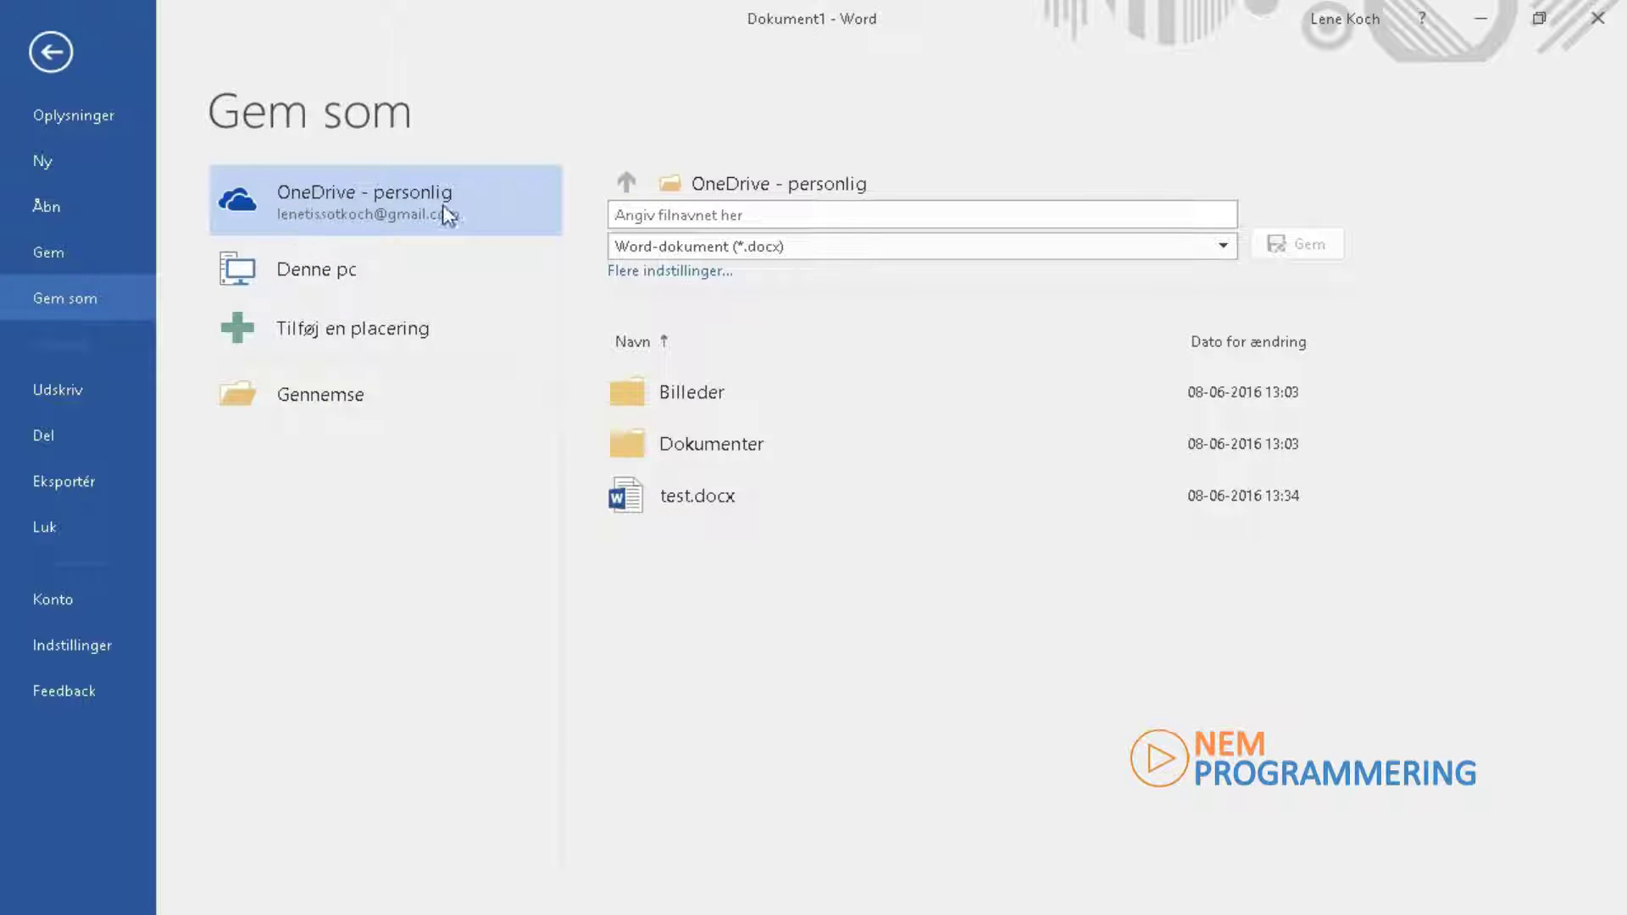
{"action": "left_click", "coordinate": [749, 217]}
{"action": "type", "text": "eksempel"}
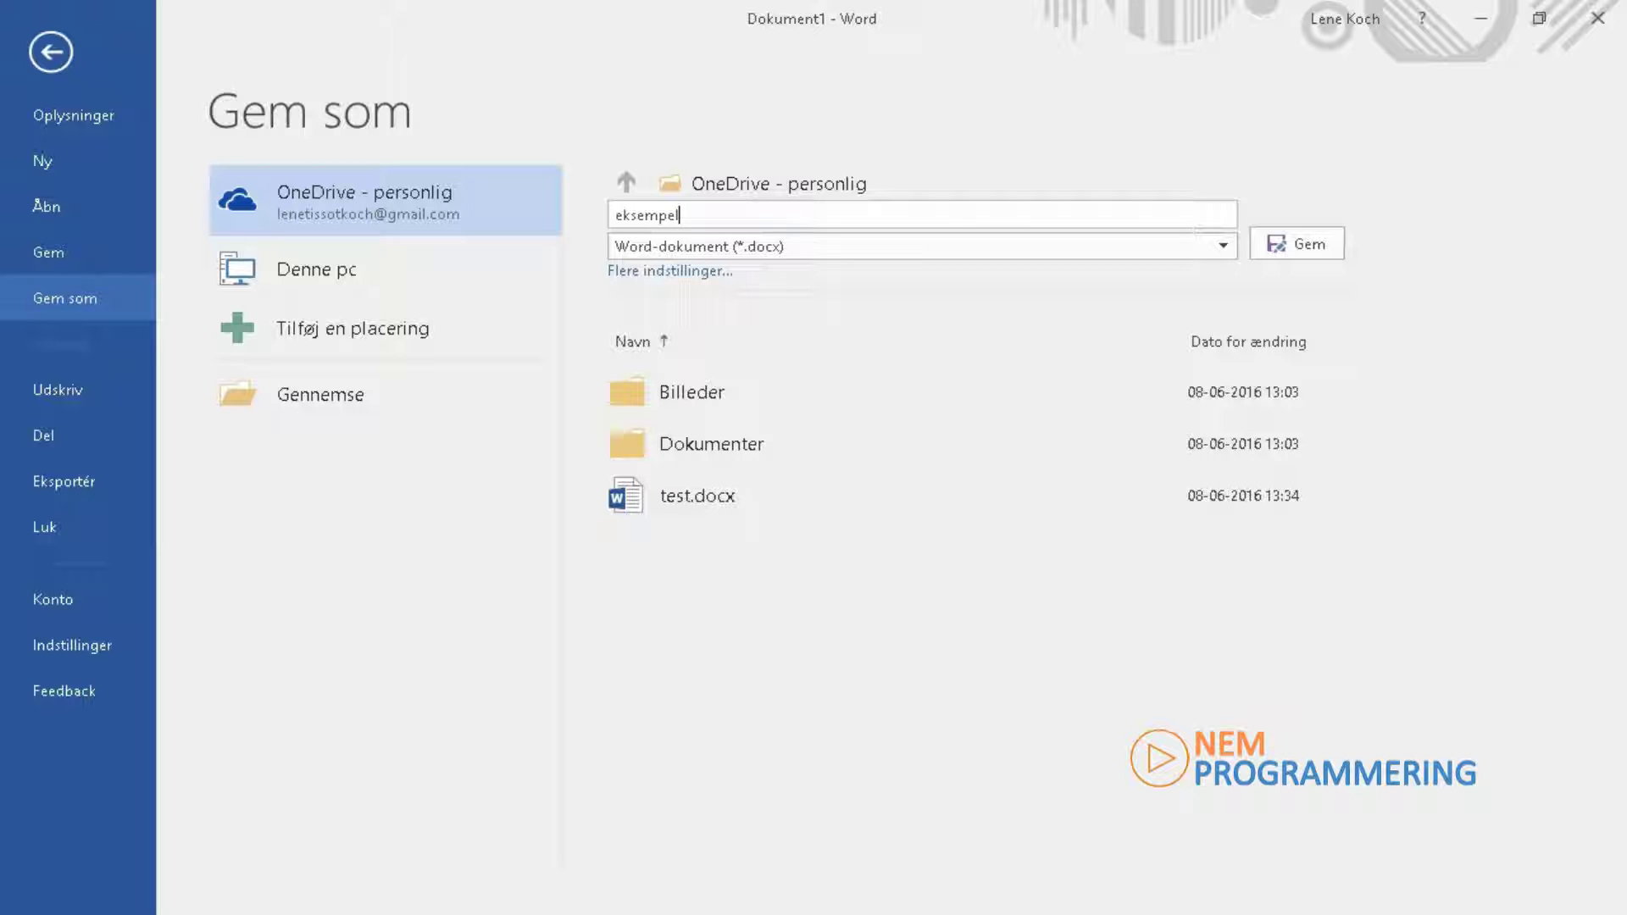
{"action": "left_click", "coordinate": [1302, 247]}
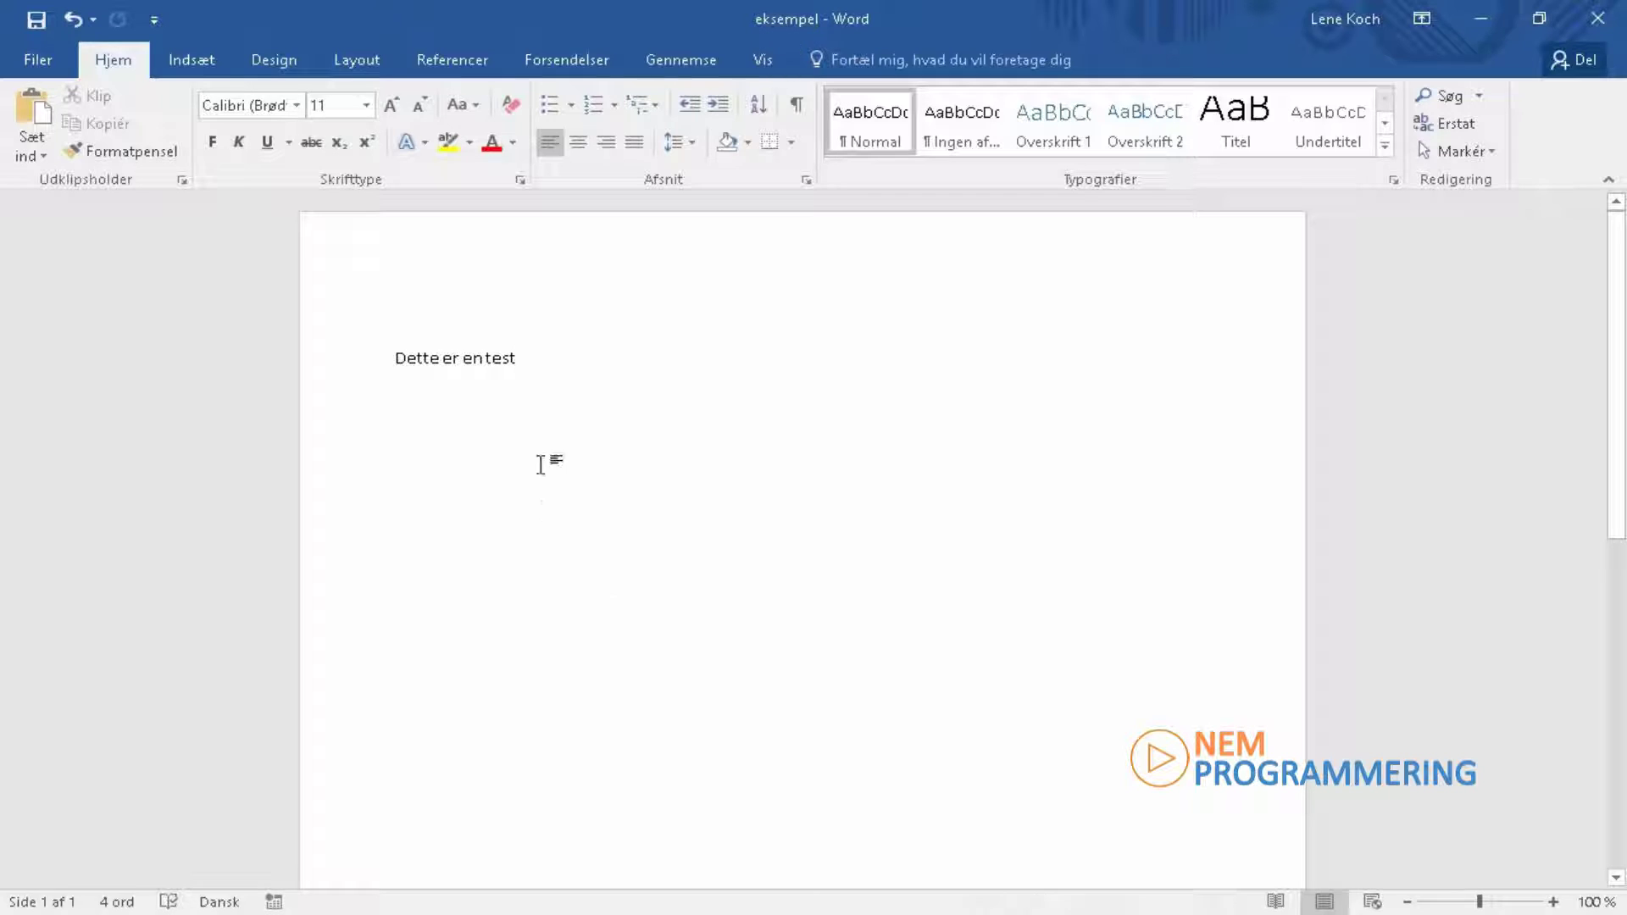
Step: Share with a colleague's e-mail as Kan redigere, messaging 'Du er velkommen til at skrive med'
{"action": "left_click", "coordinate": [1562, 66]}
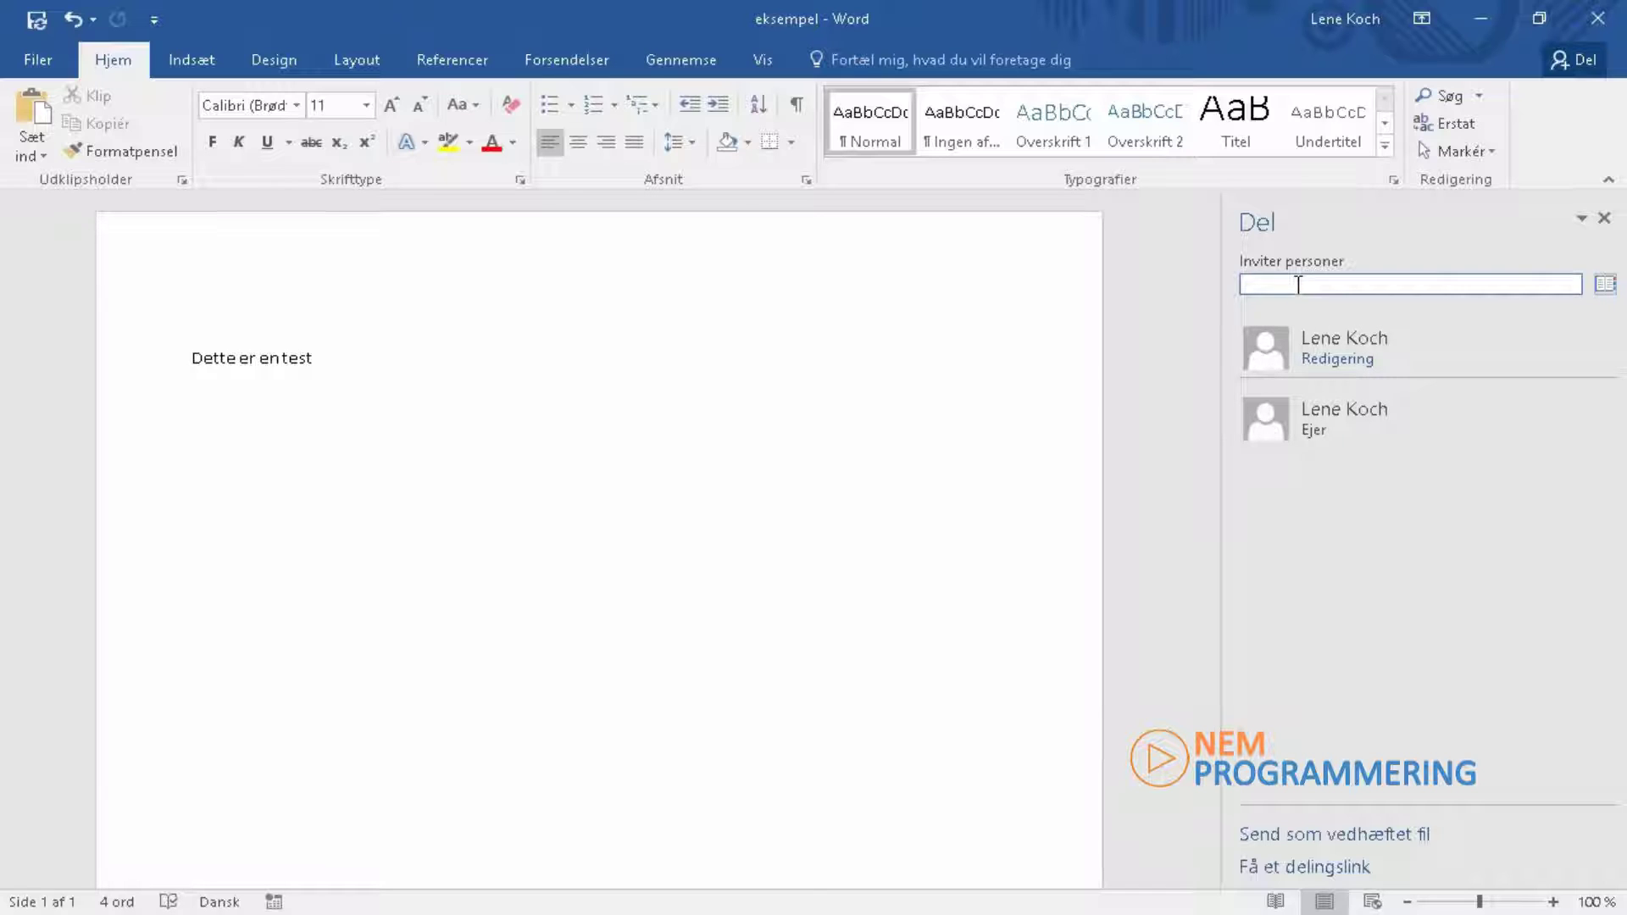
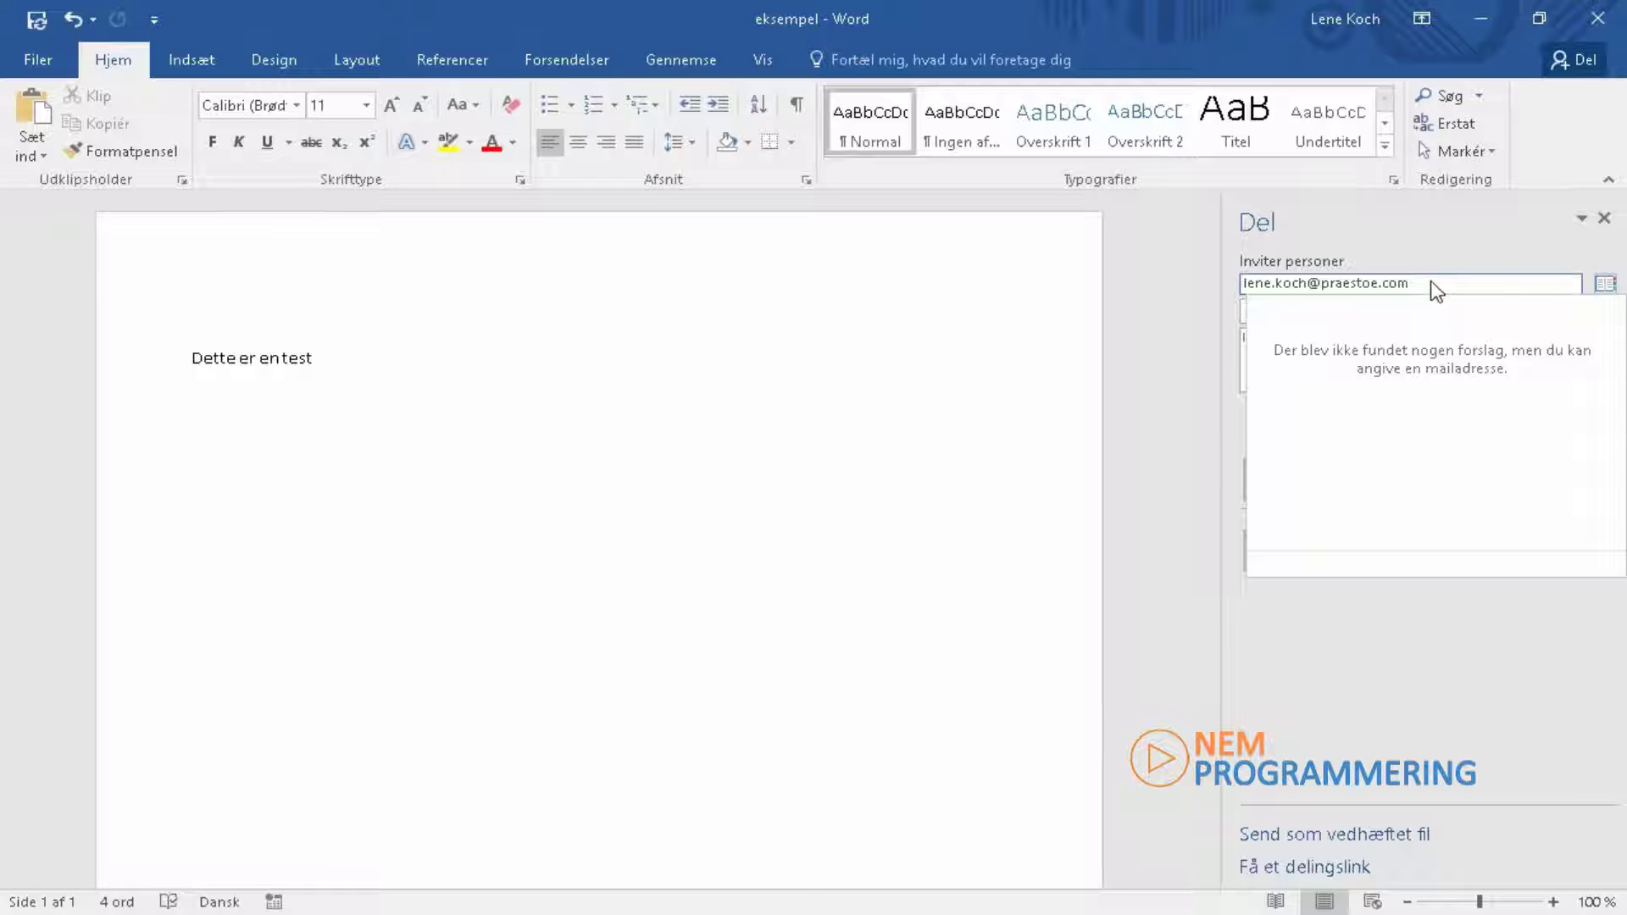
{"action": "left_click", "coordinate": [1370, 690]}
{"action": "left_click", "coordinate": [1351, 313]}
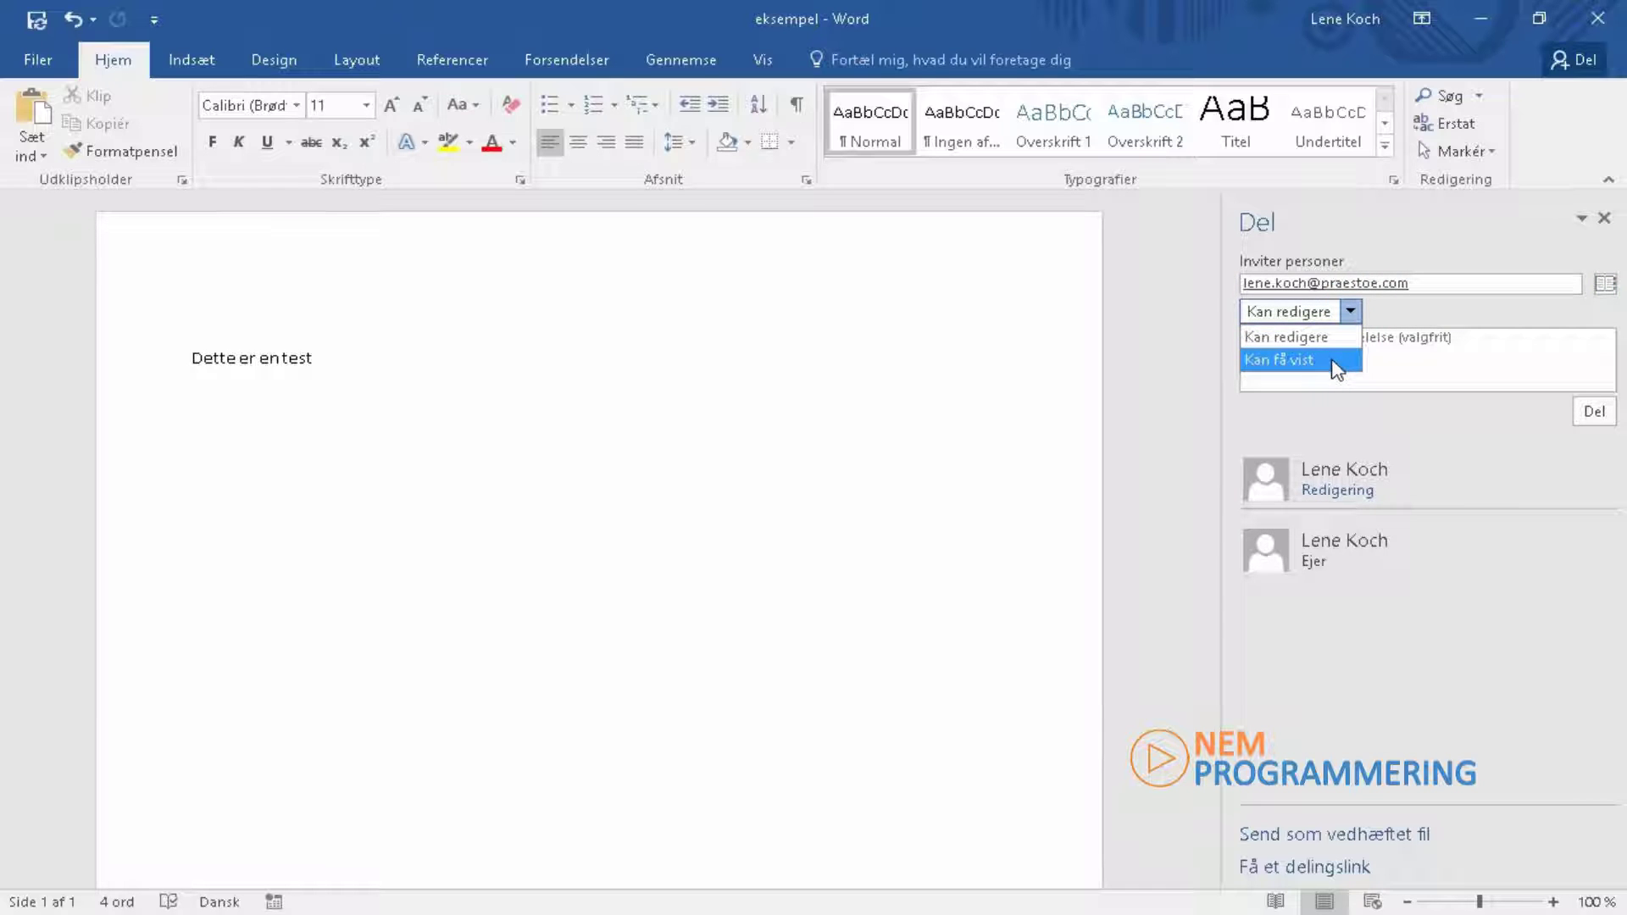
{"action": "left_click", "coordinate": [1326, 338]}
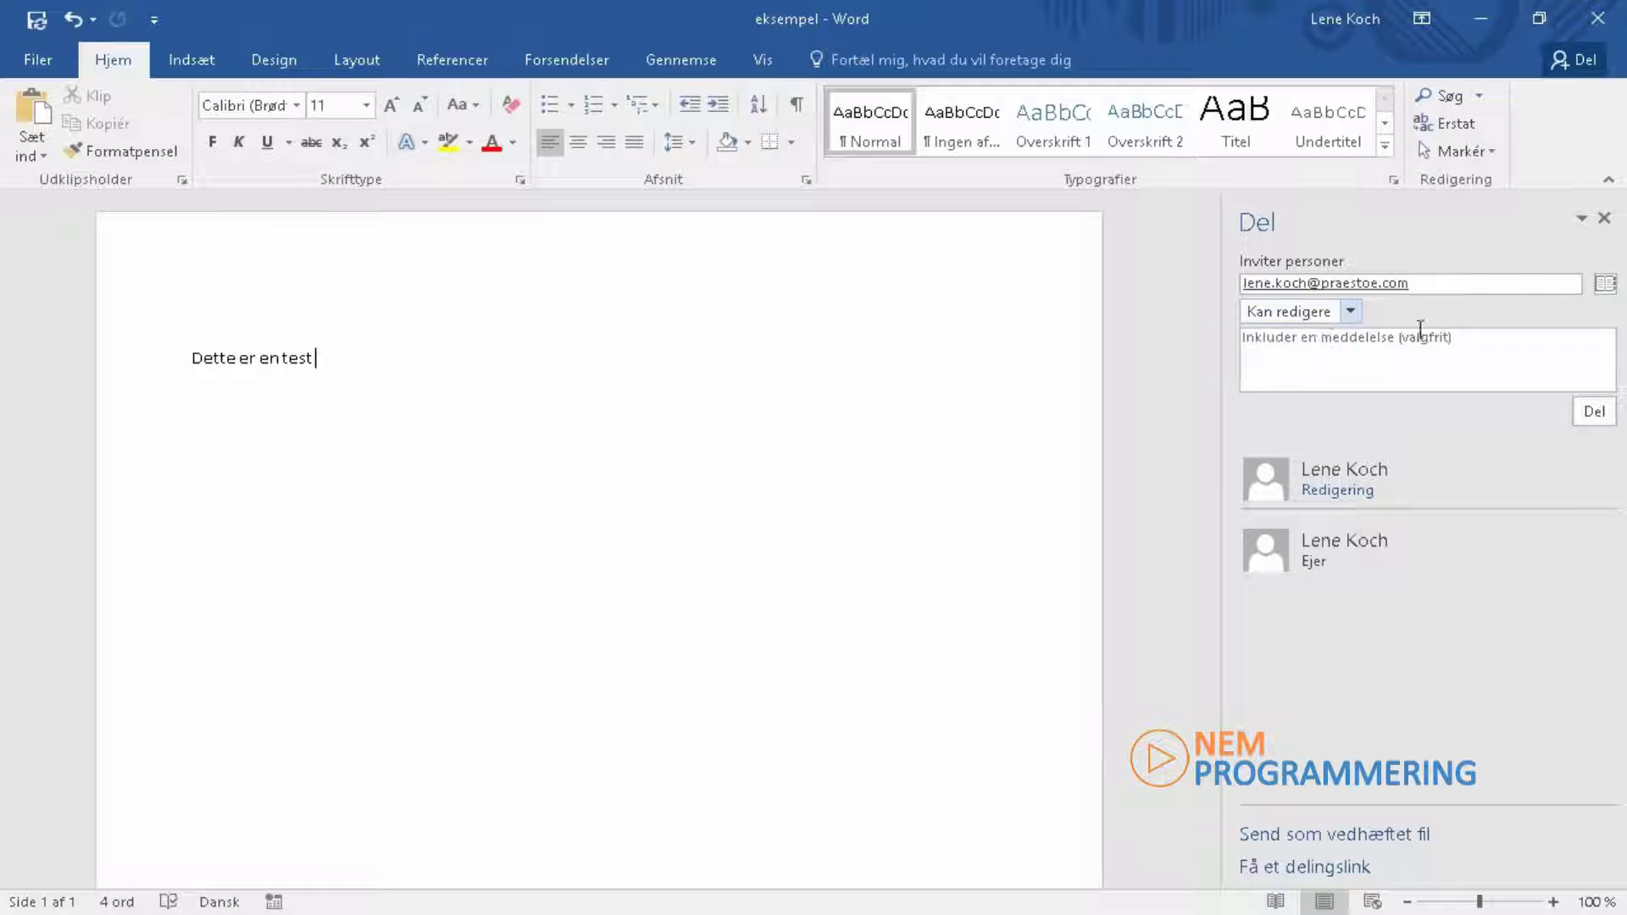
{"action": "left_click", "coordinate": [1382, 349]}
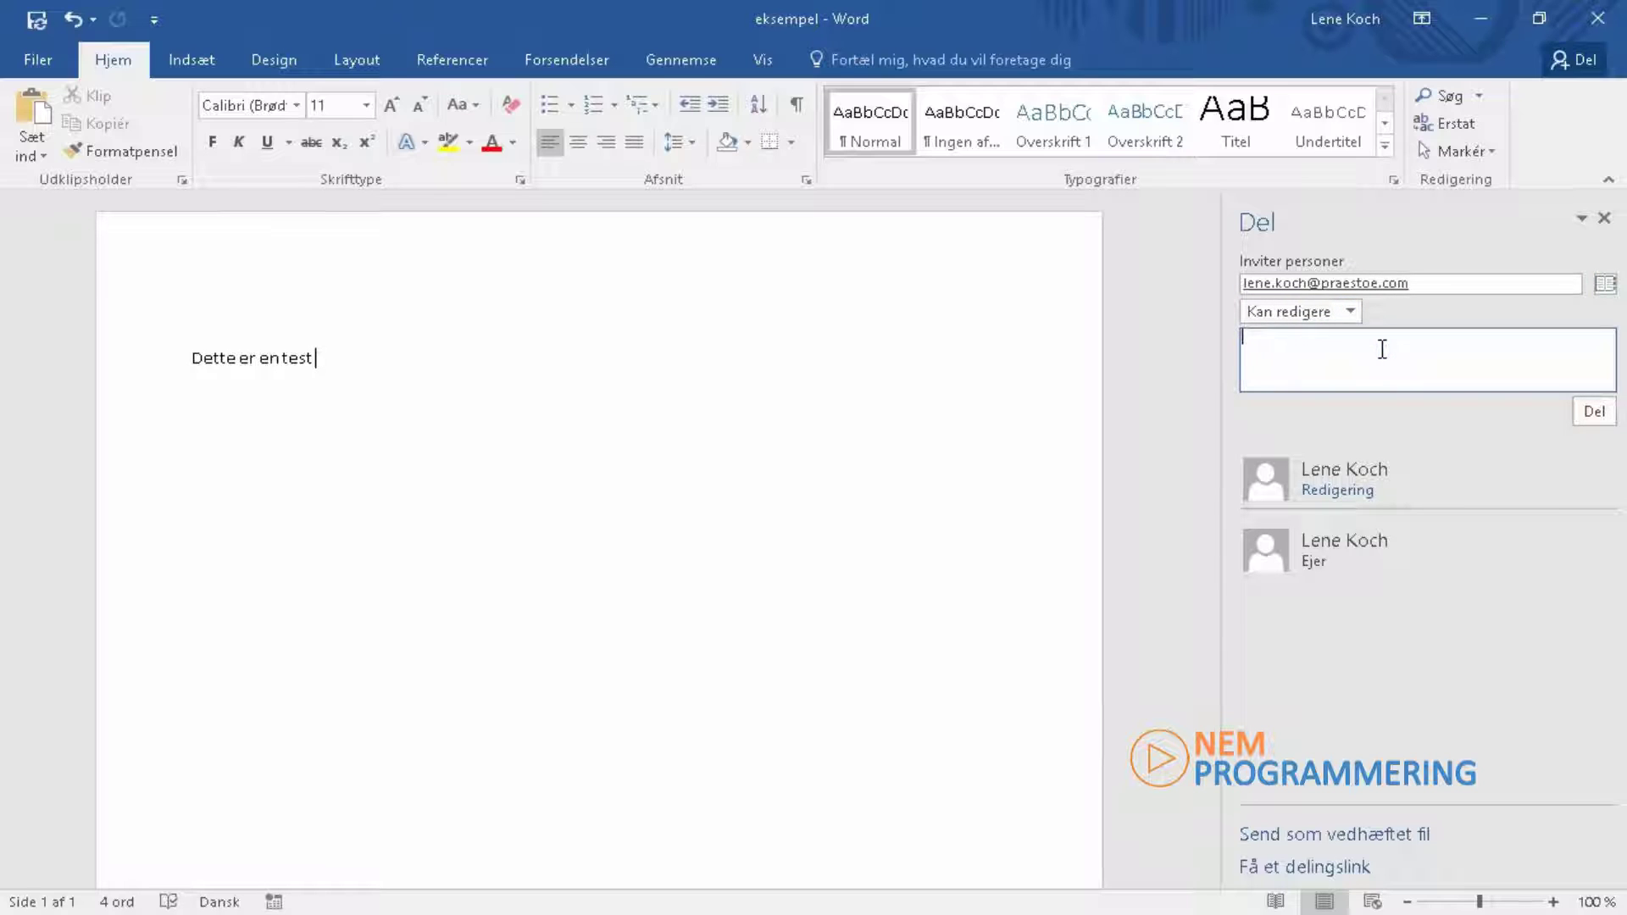
{"action": "type", "text": "Du er velkommen til at skrive med"}
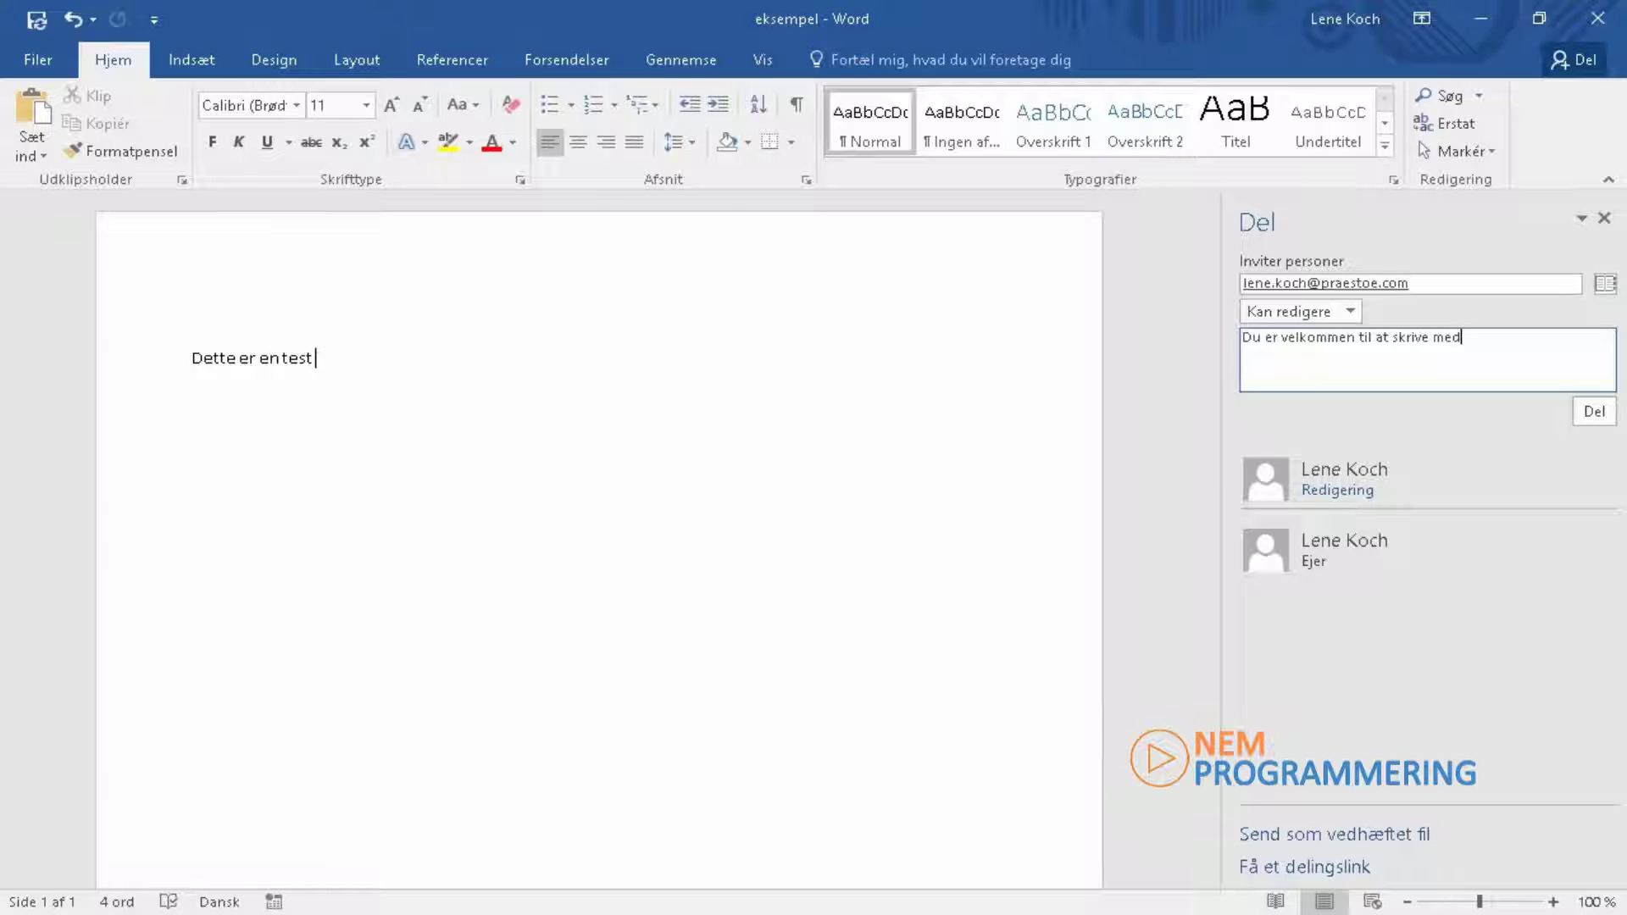
{"action": "left_click", "coordinate": [1595, 413]}
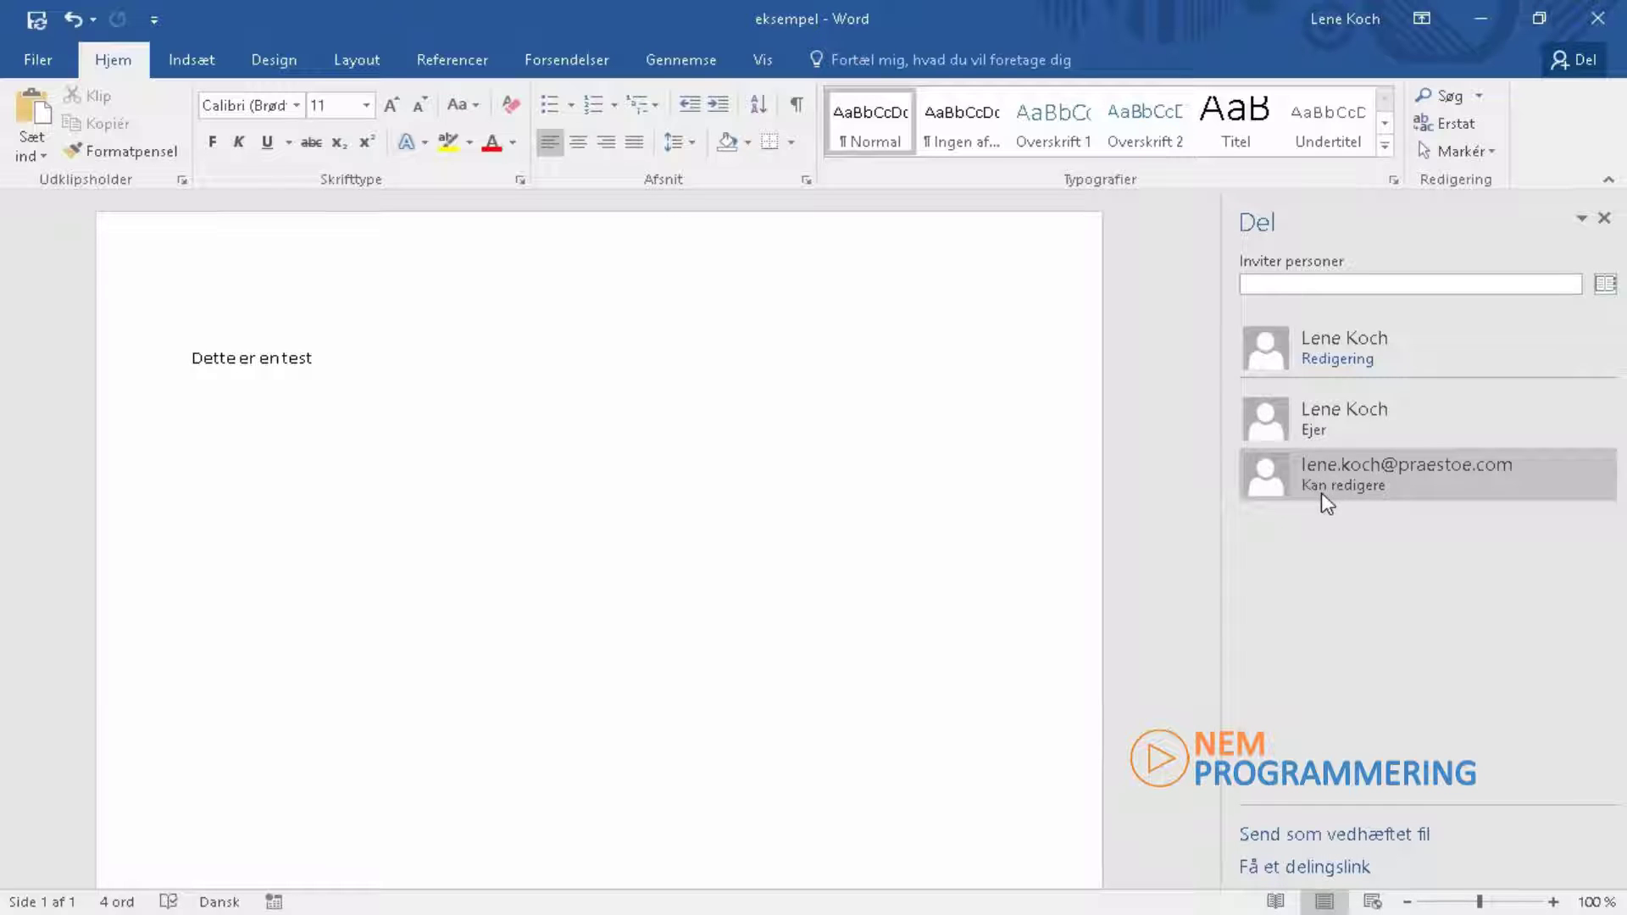
Step: Confirm the invited address appears in the Del pane, then switch to Chrome
{"action": "mouse_move", "coordinate": [1493, 464]}
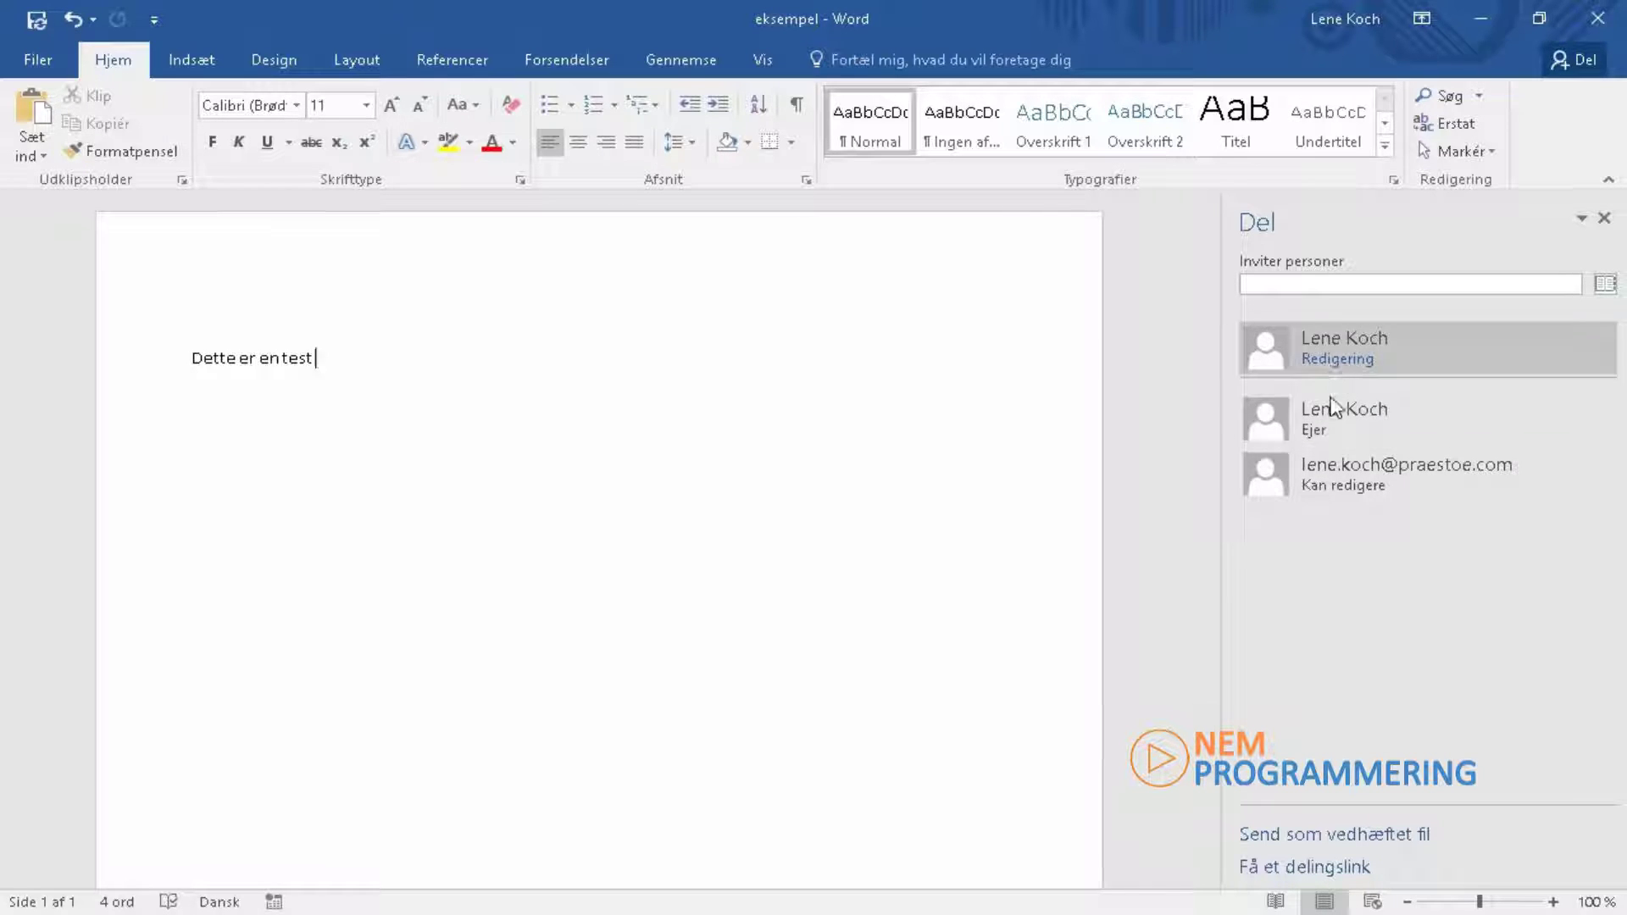
{"action": "mouse_move", "coordinate": [1334, 354]}
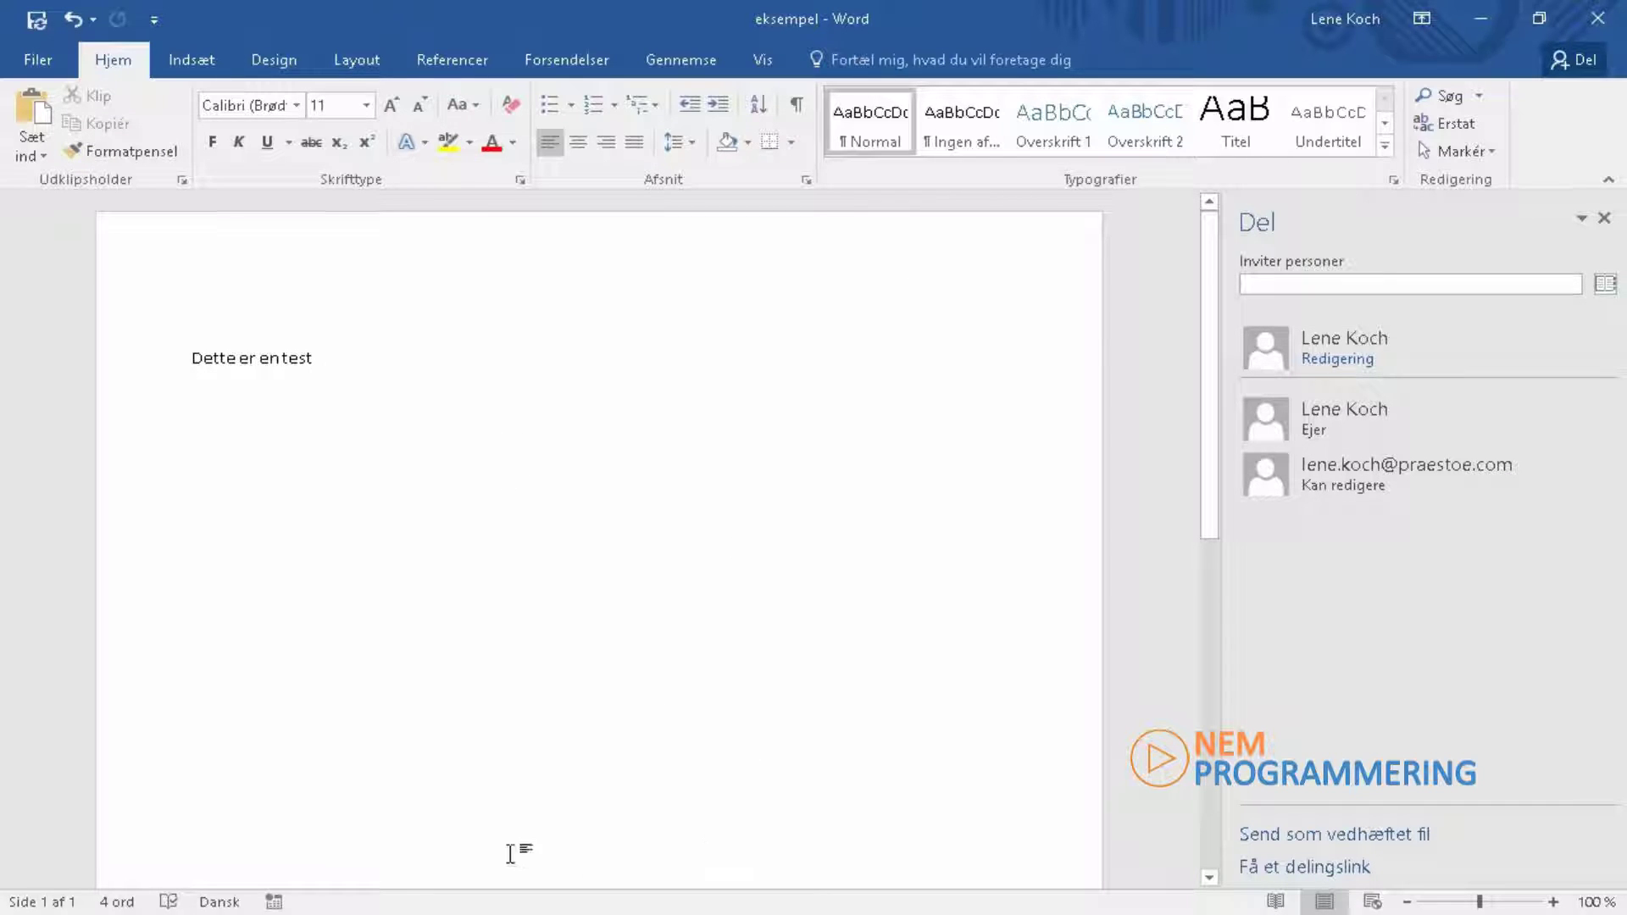
{"action": "key", "text": "alt+Tab"}
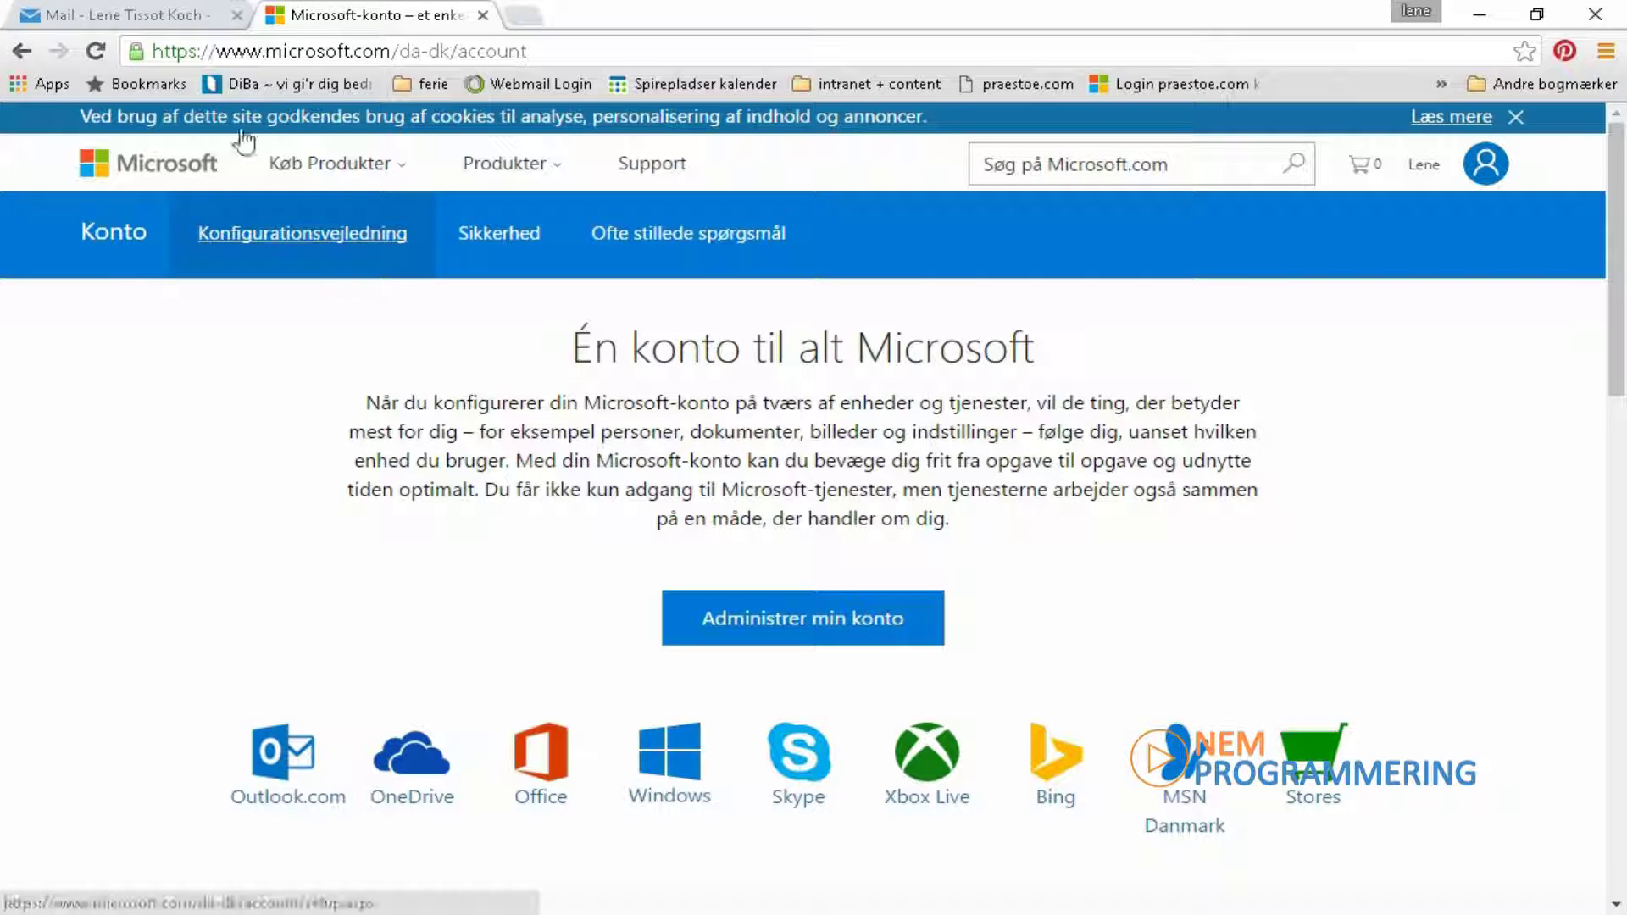
Step: Open the 'Jeg har delt eksempel.docx' mail and view the document in OneDrive
{"action": "left_click", "coordinate": [158, 20]}
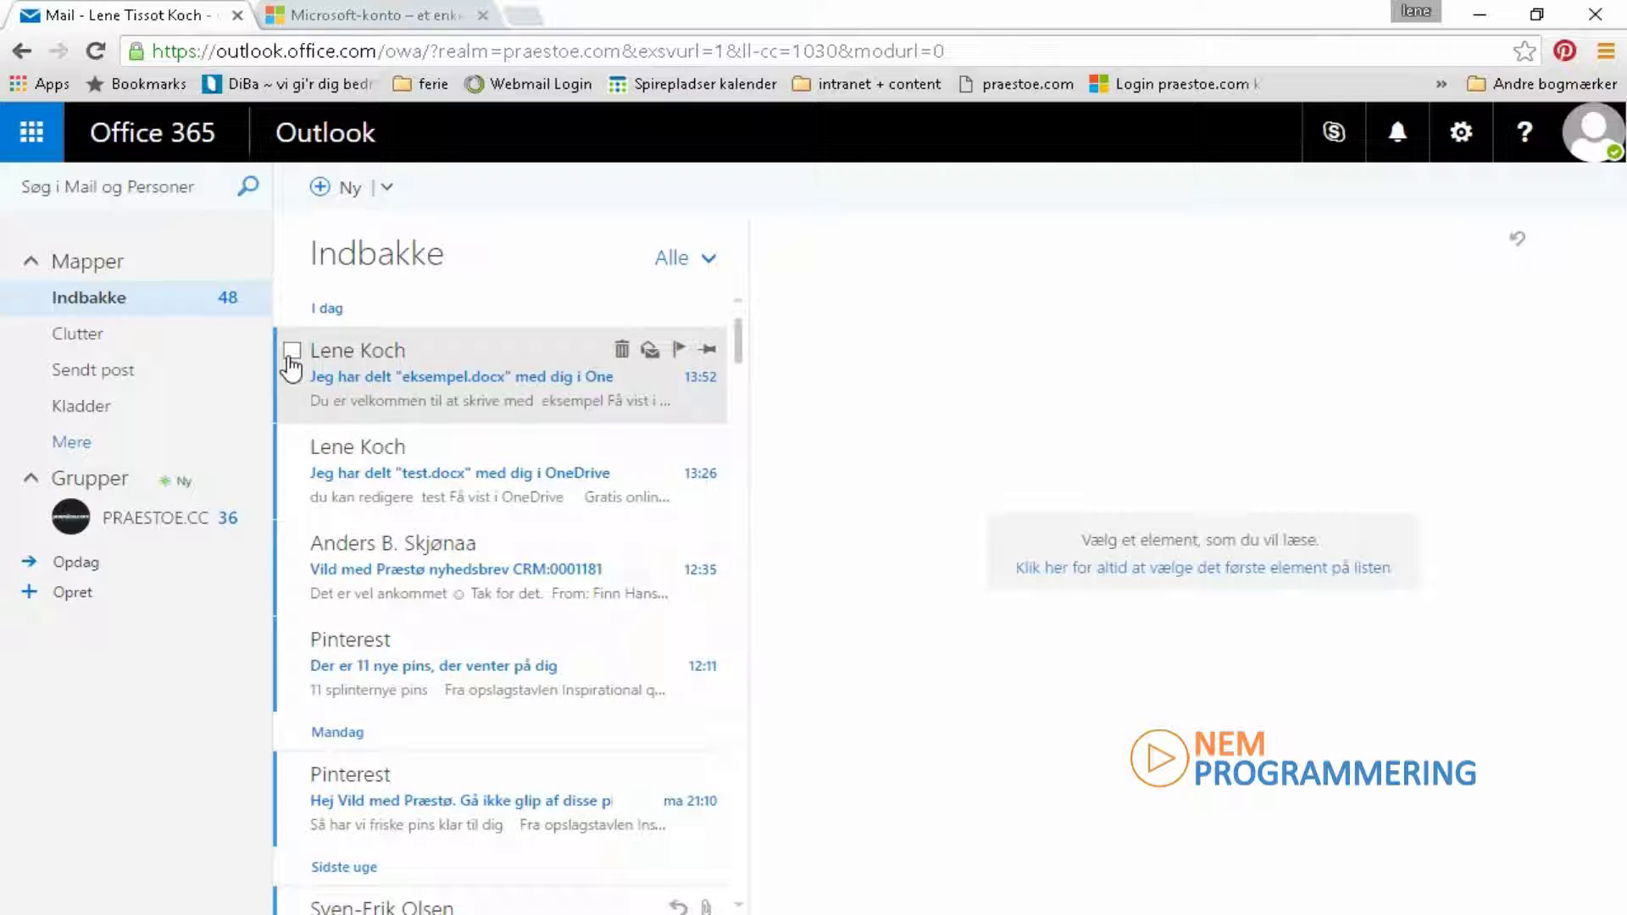
{"action": "left_click", "coordinate": [291, 358]}
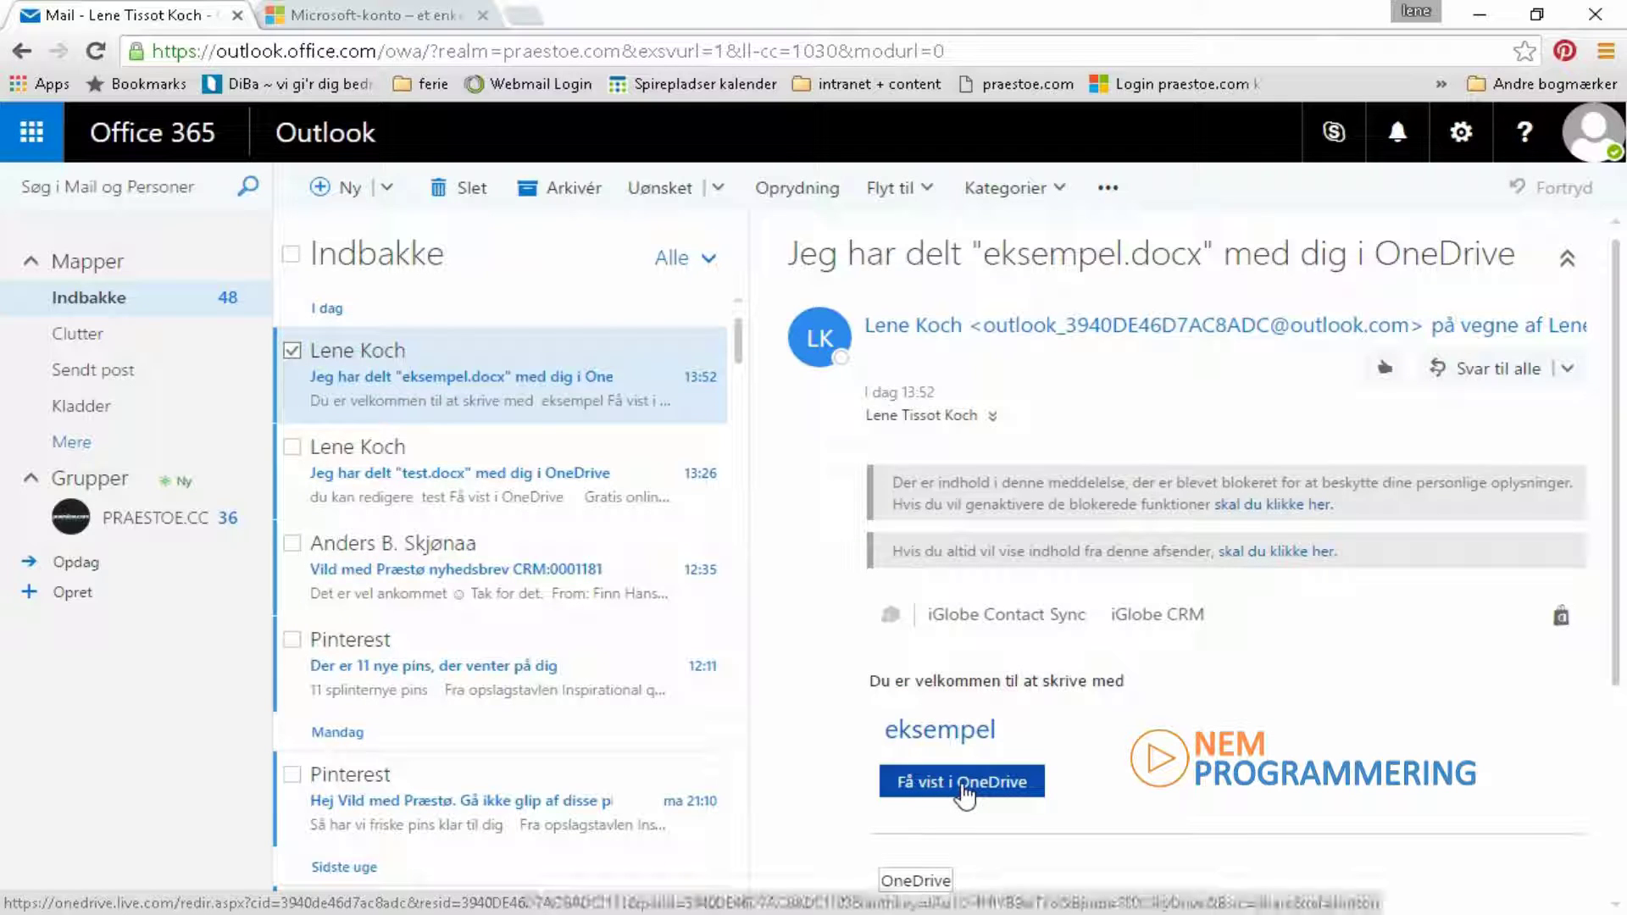
{"action": "left_click", "coordinate": [965, 795]}
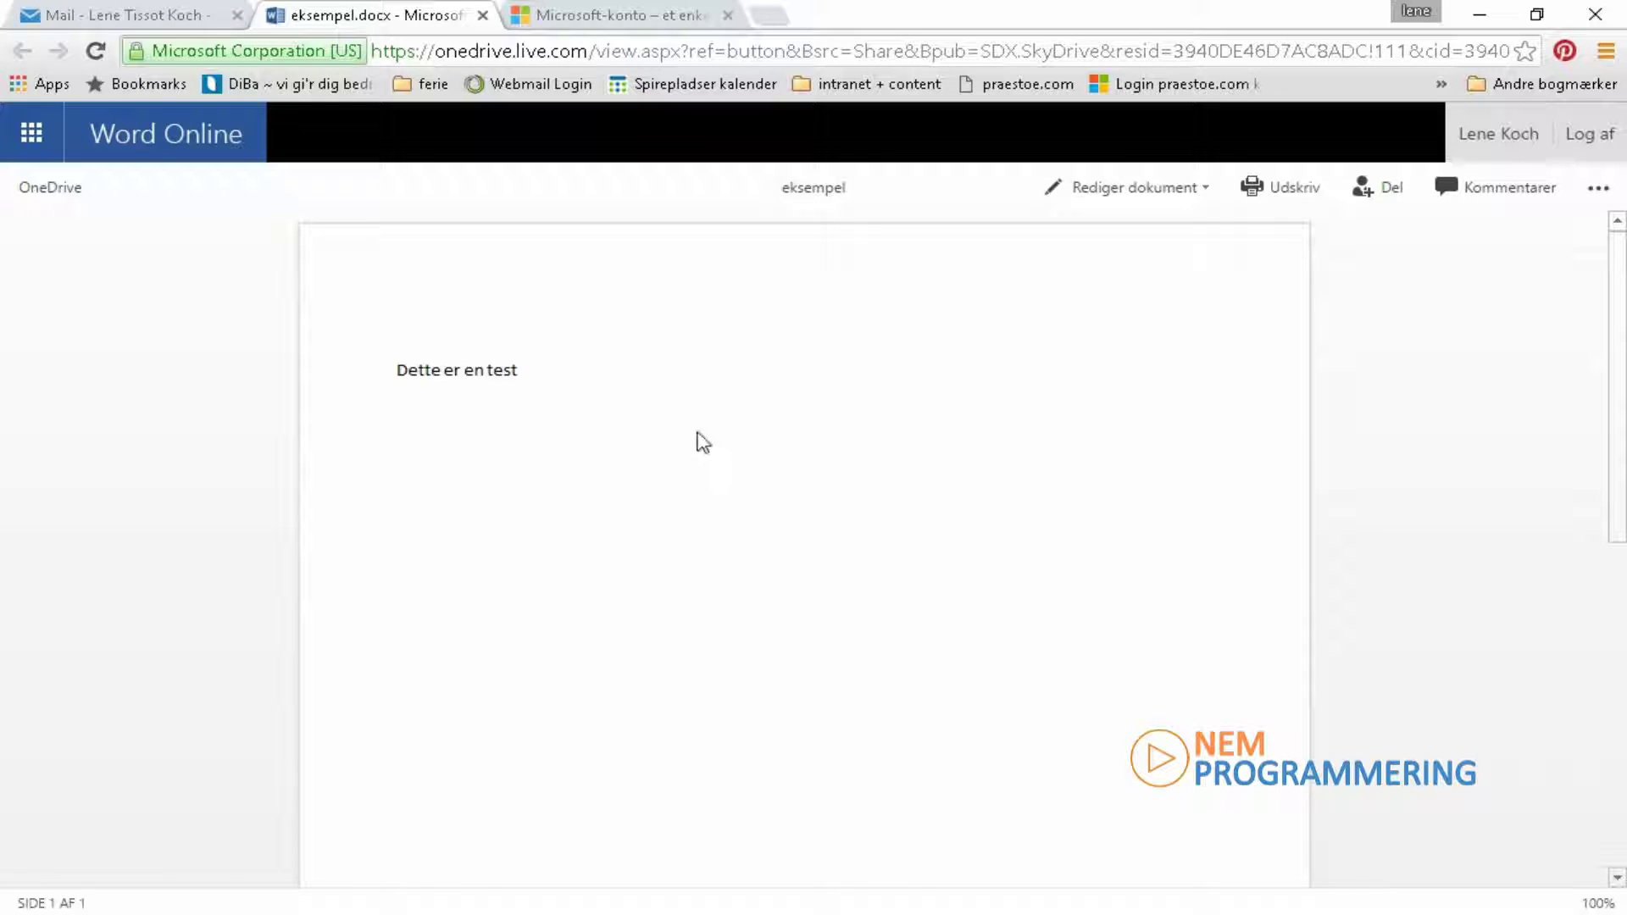
Step: Choose Rediger dokument > Rediger i browser to edit eksempel online
{"action": "left_click", "coordinate": [1191, 192]}
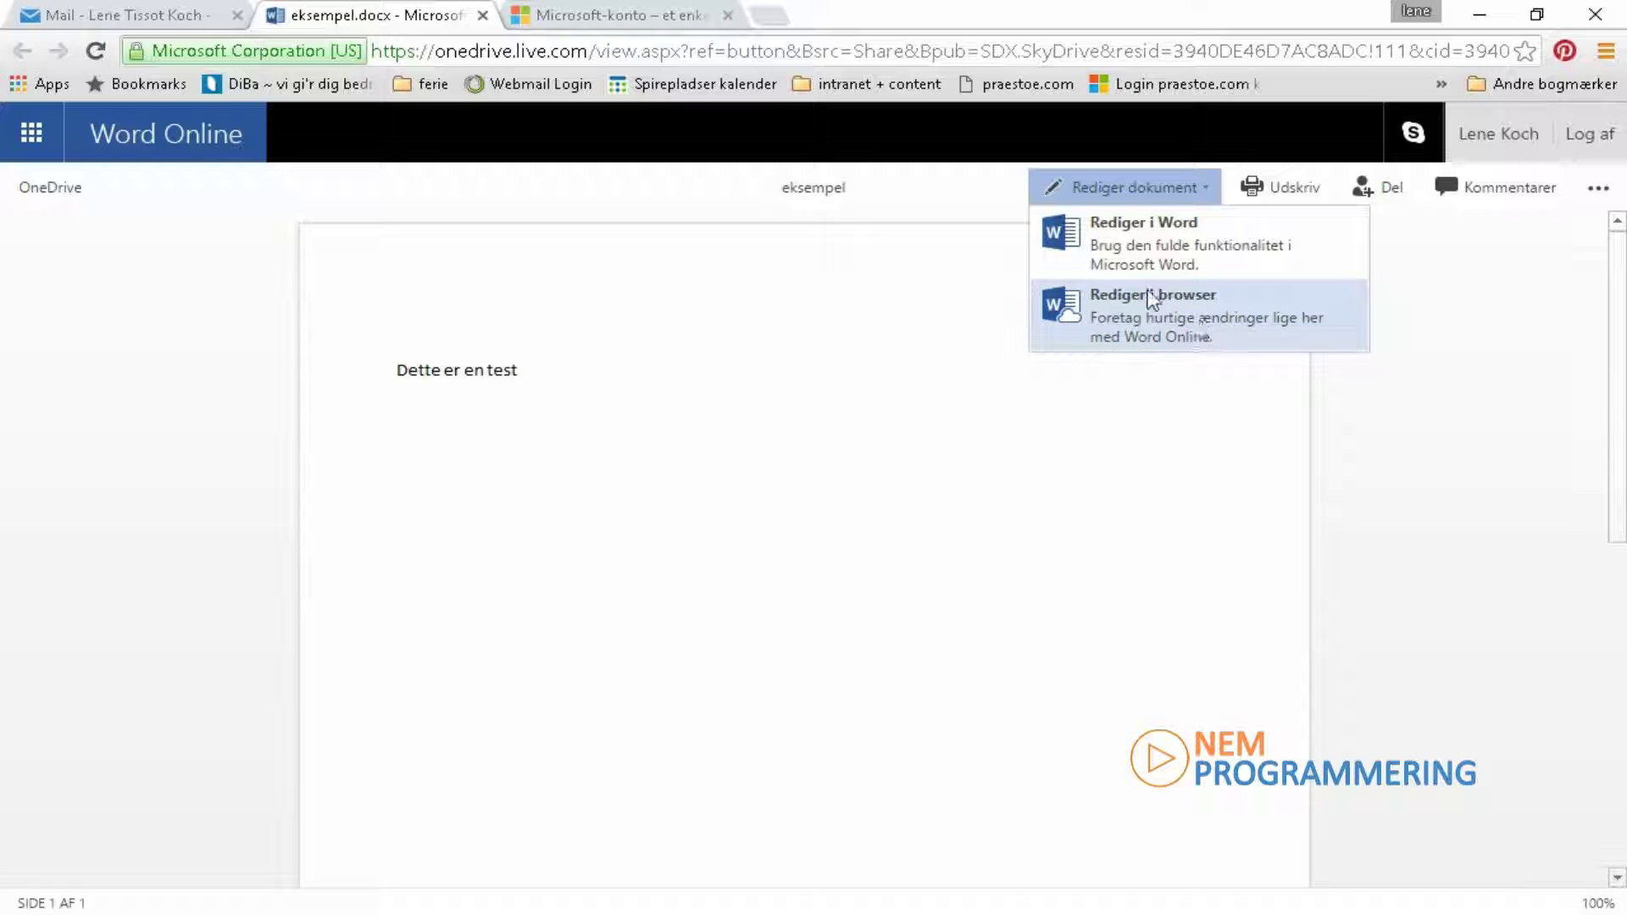
{"action": "left_click", "coordinate": [1162, 314]}
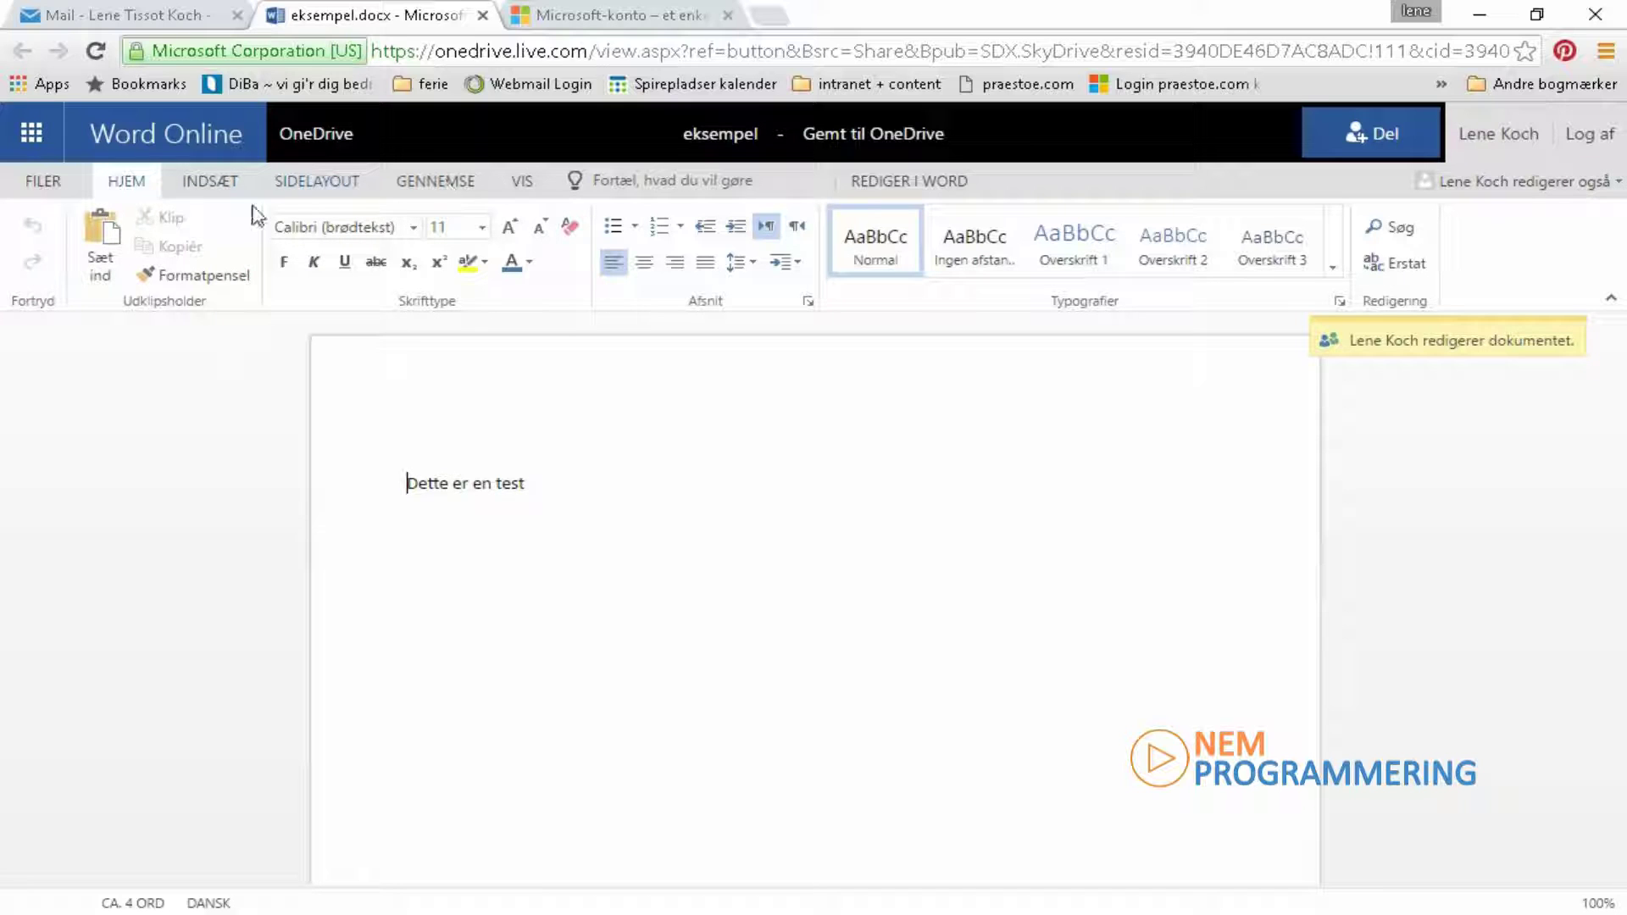
Step: Add a line below 'Dette er en test' where the writer introduces themselves, and select it
{"action": "left_click", "coordinate": [539, 485]}
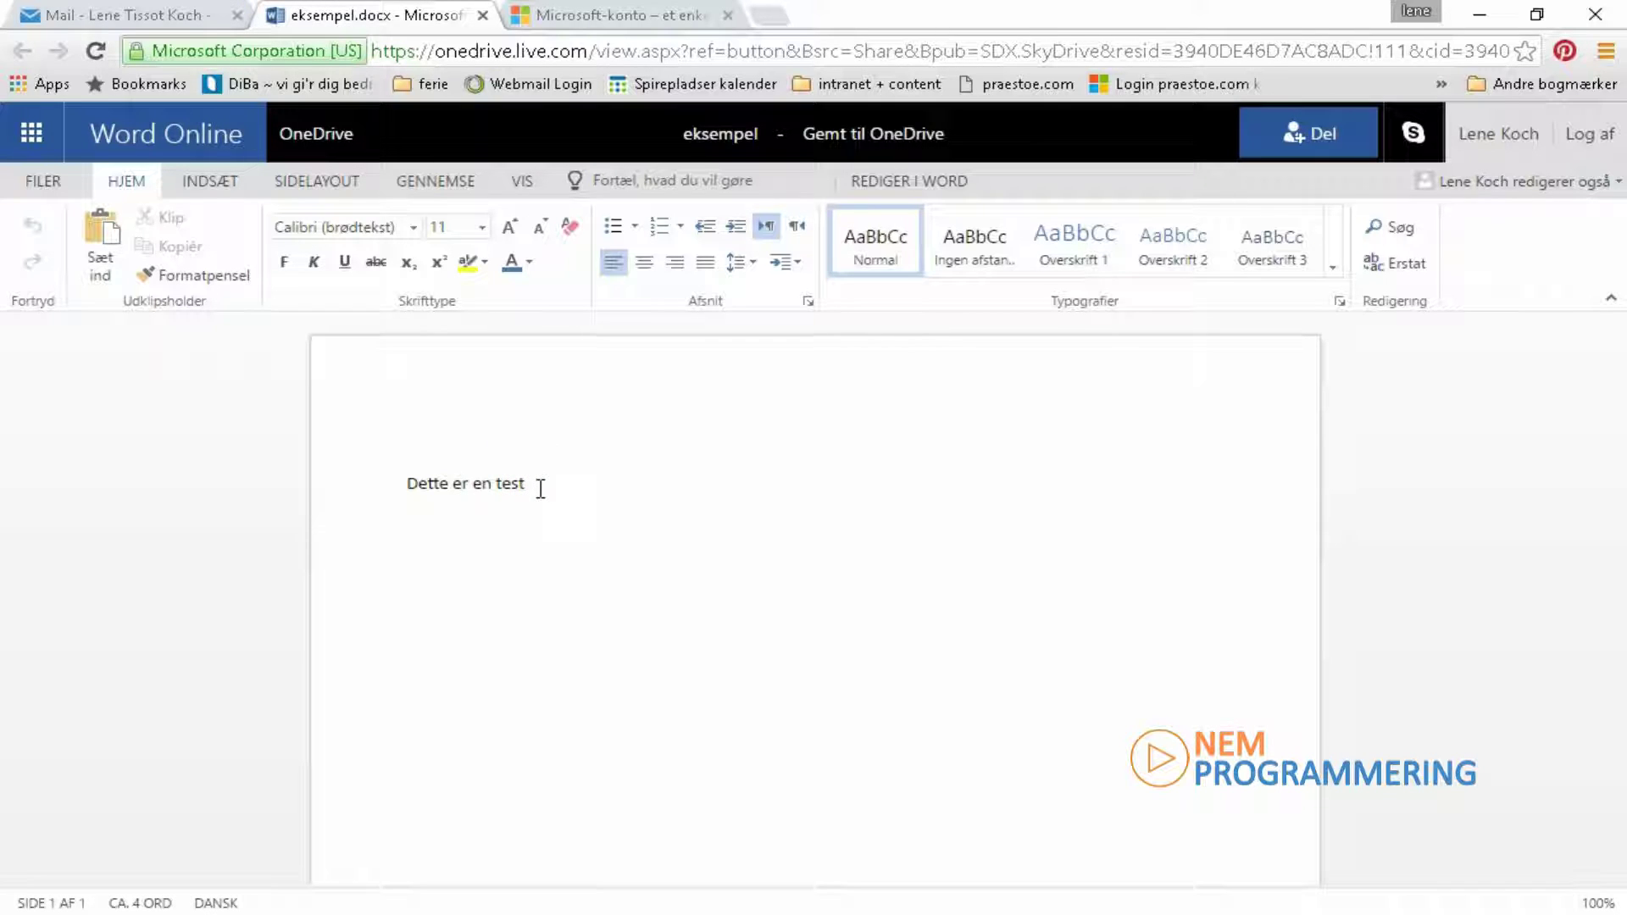
{"action": "key", "text": "Return"}
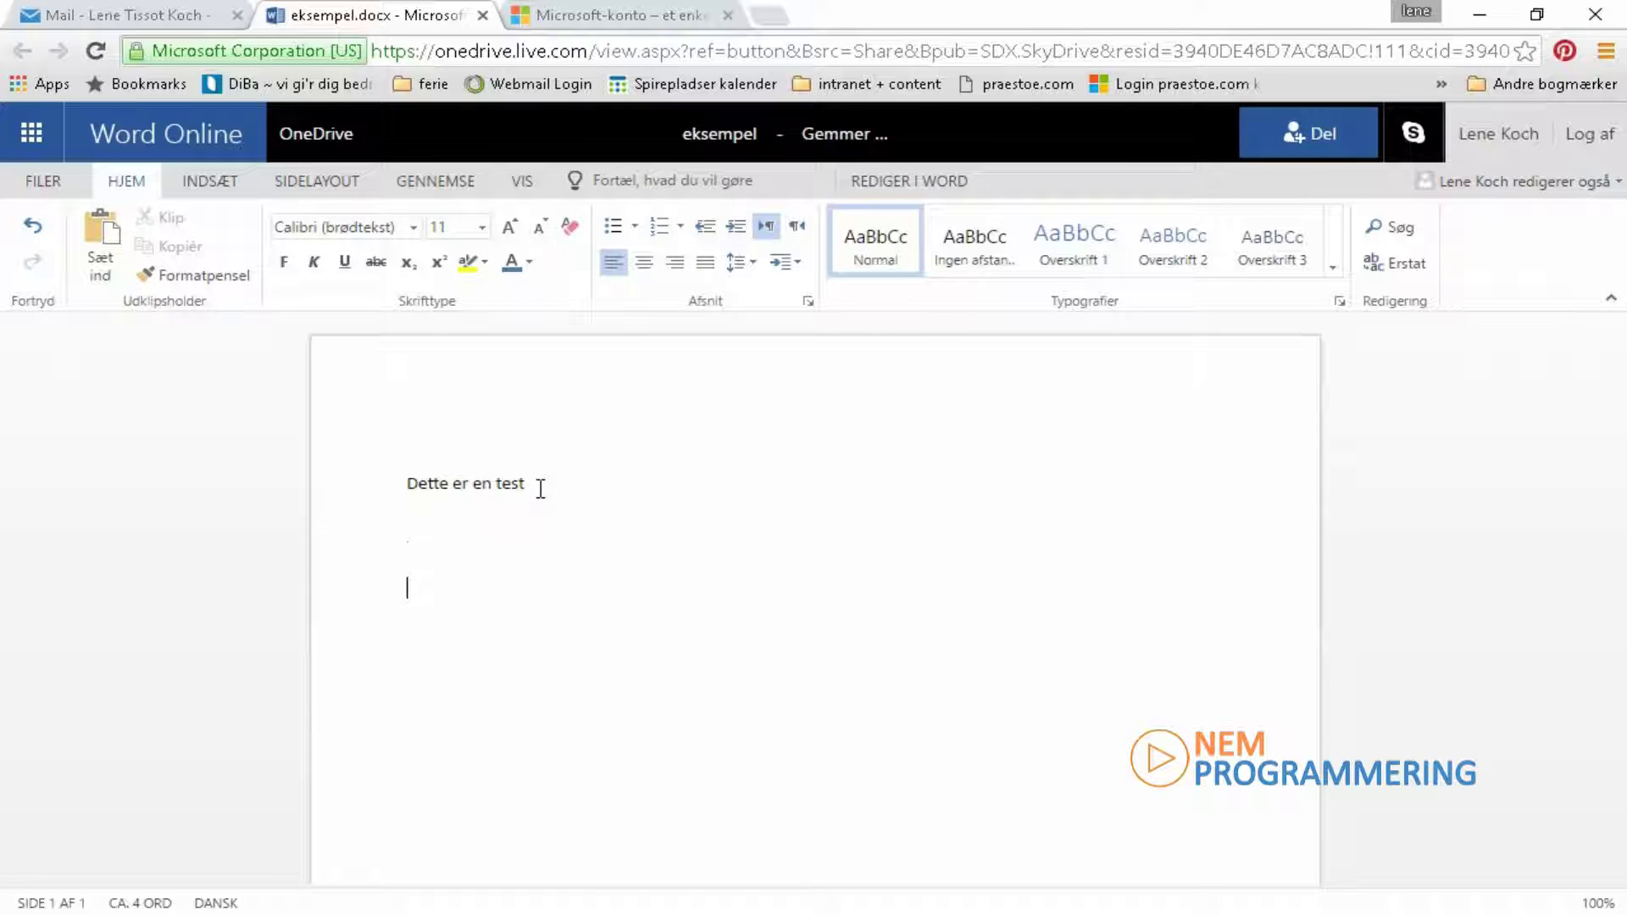
{"action": "type", "text": "Lene fra Præstø skriver her"}
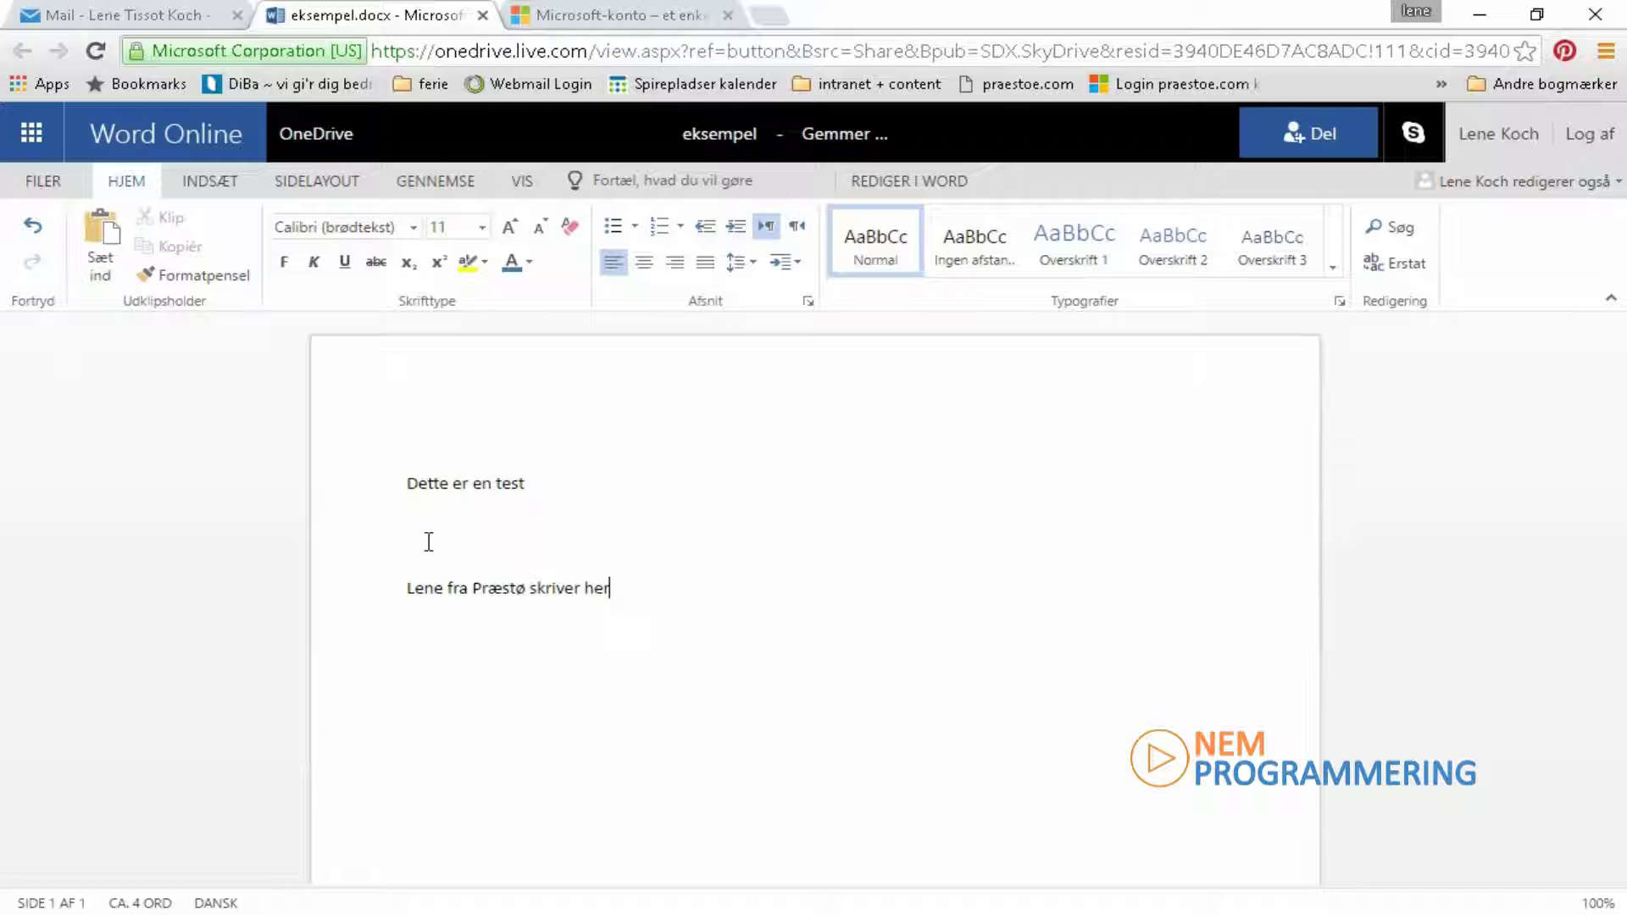
{"action": "key", "text": "shift+Home"}
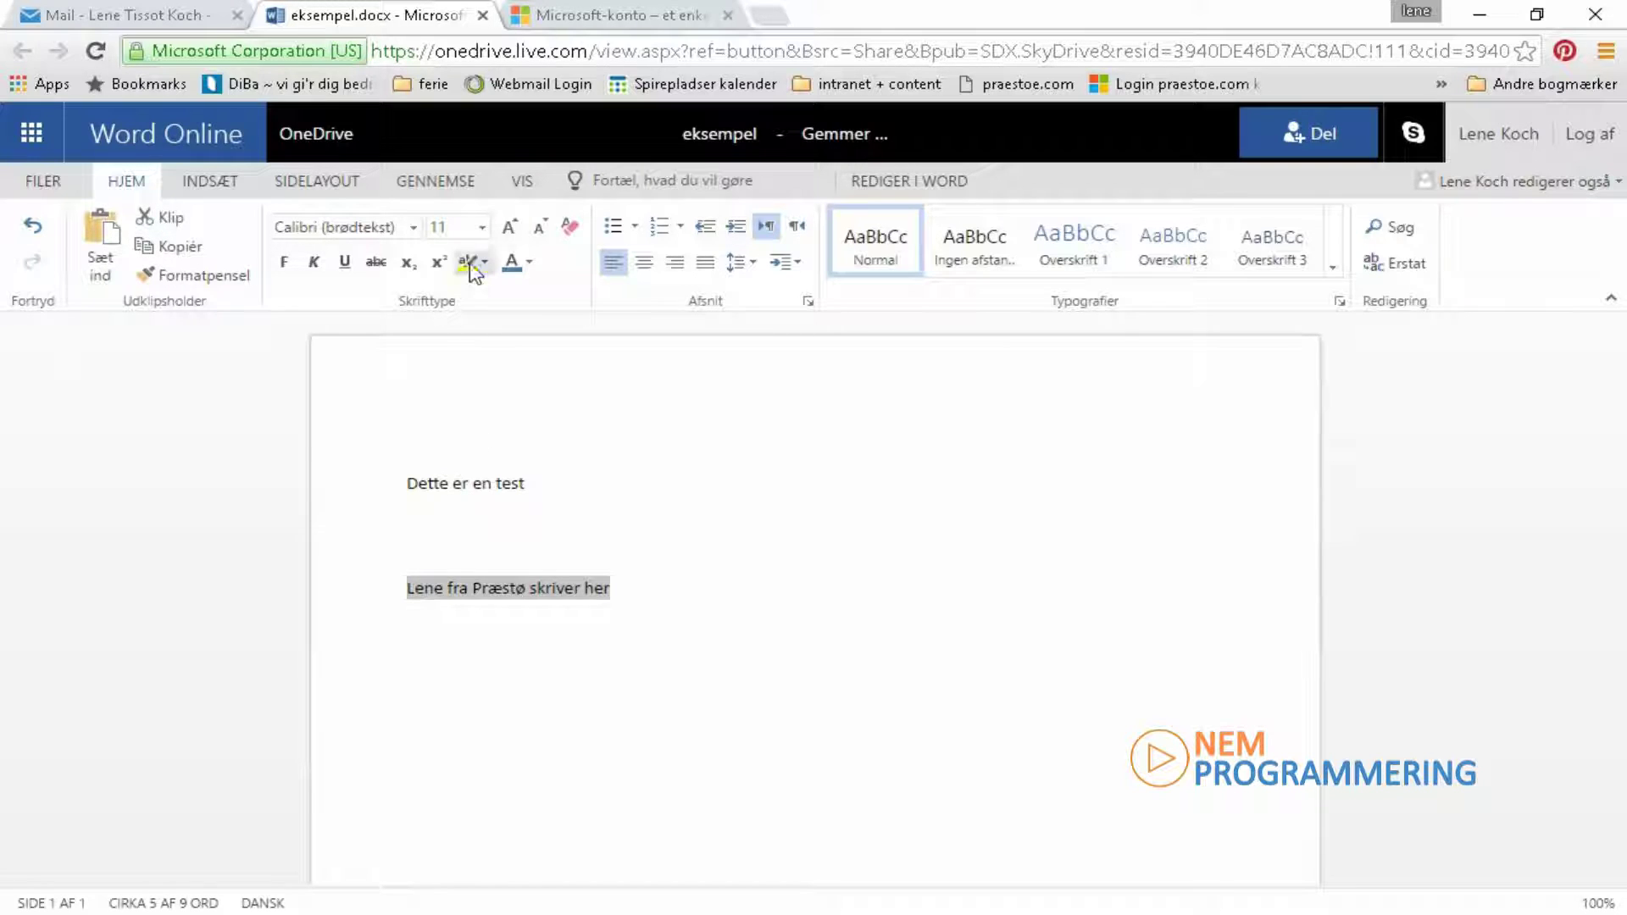
Step: Highlight the new line yellow and insert 'en bemærkning' before the word 'her'
{"action": "left_click", "coordinate": [476, 266]}
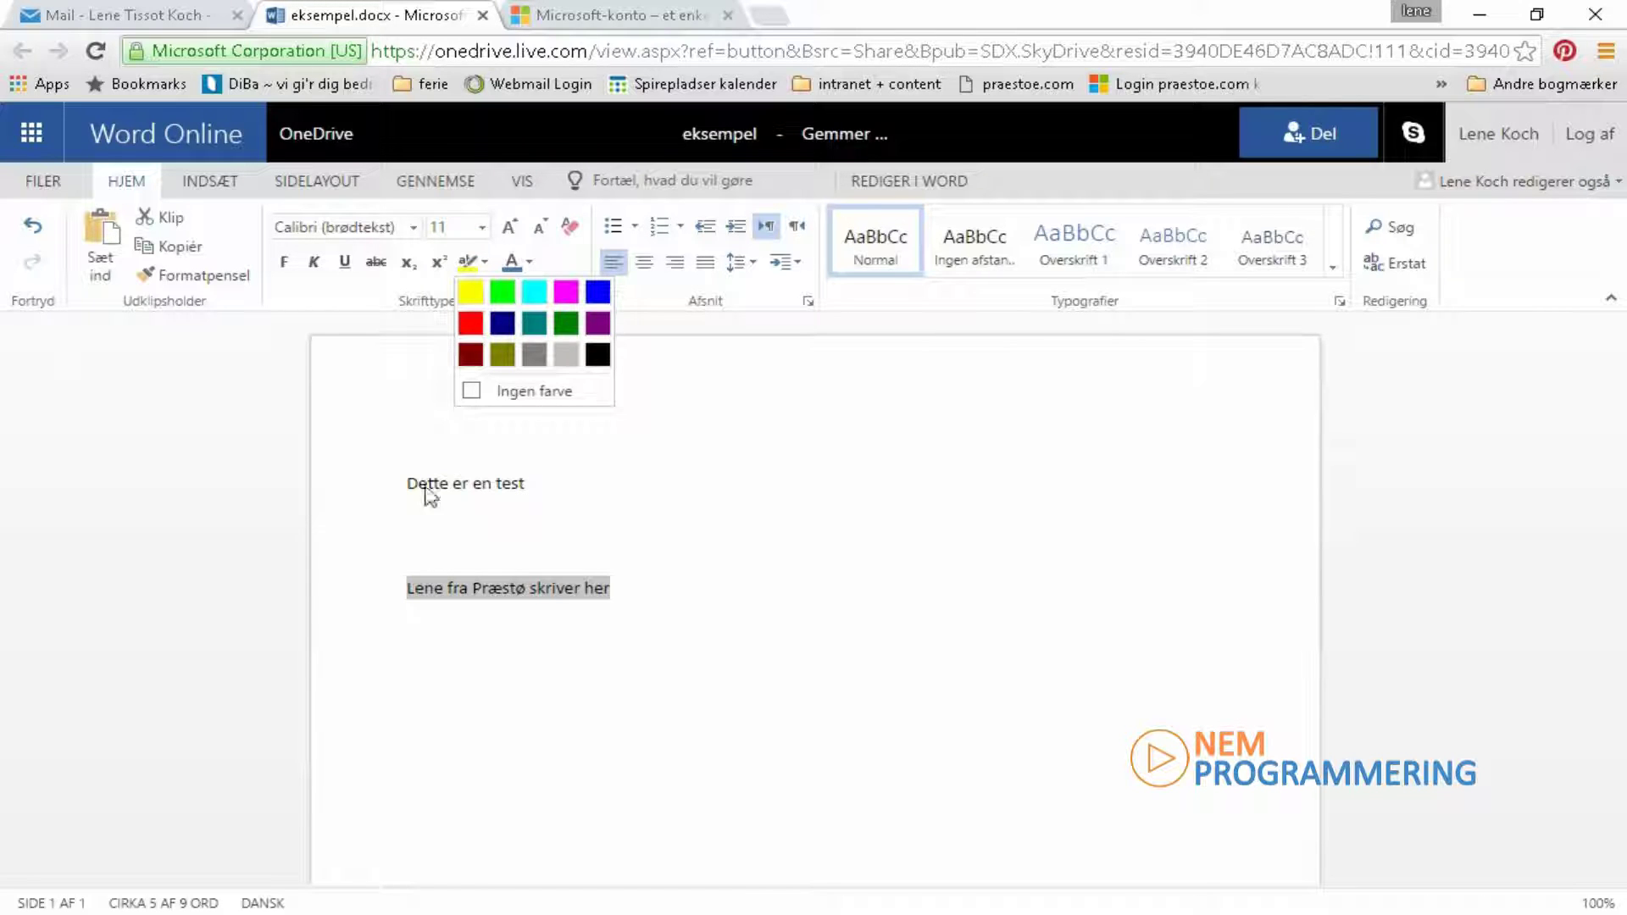
{"action": "left_click", "coordinate": [470, 293]}
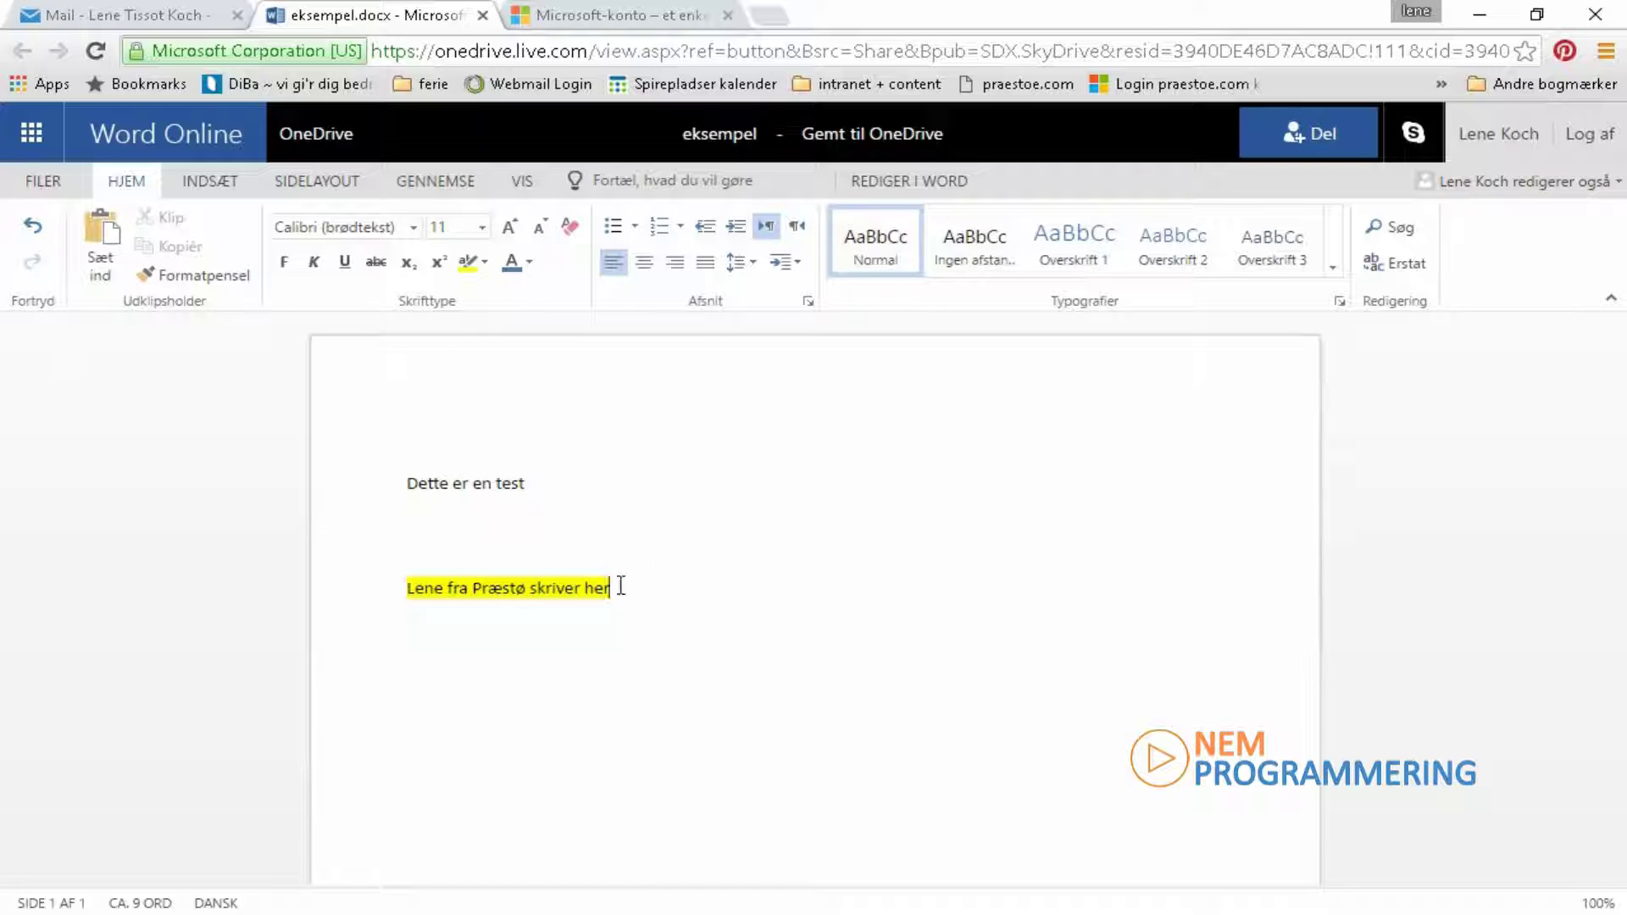
{"action": "left_click", "coordinate": [584, 587]}
{"action": "type", "text": "en  bem"}
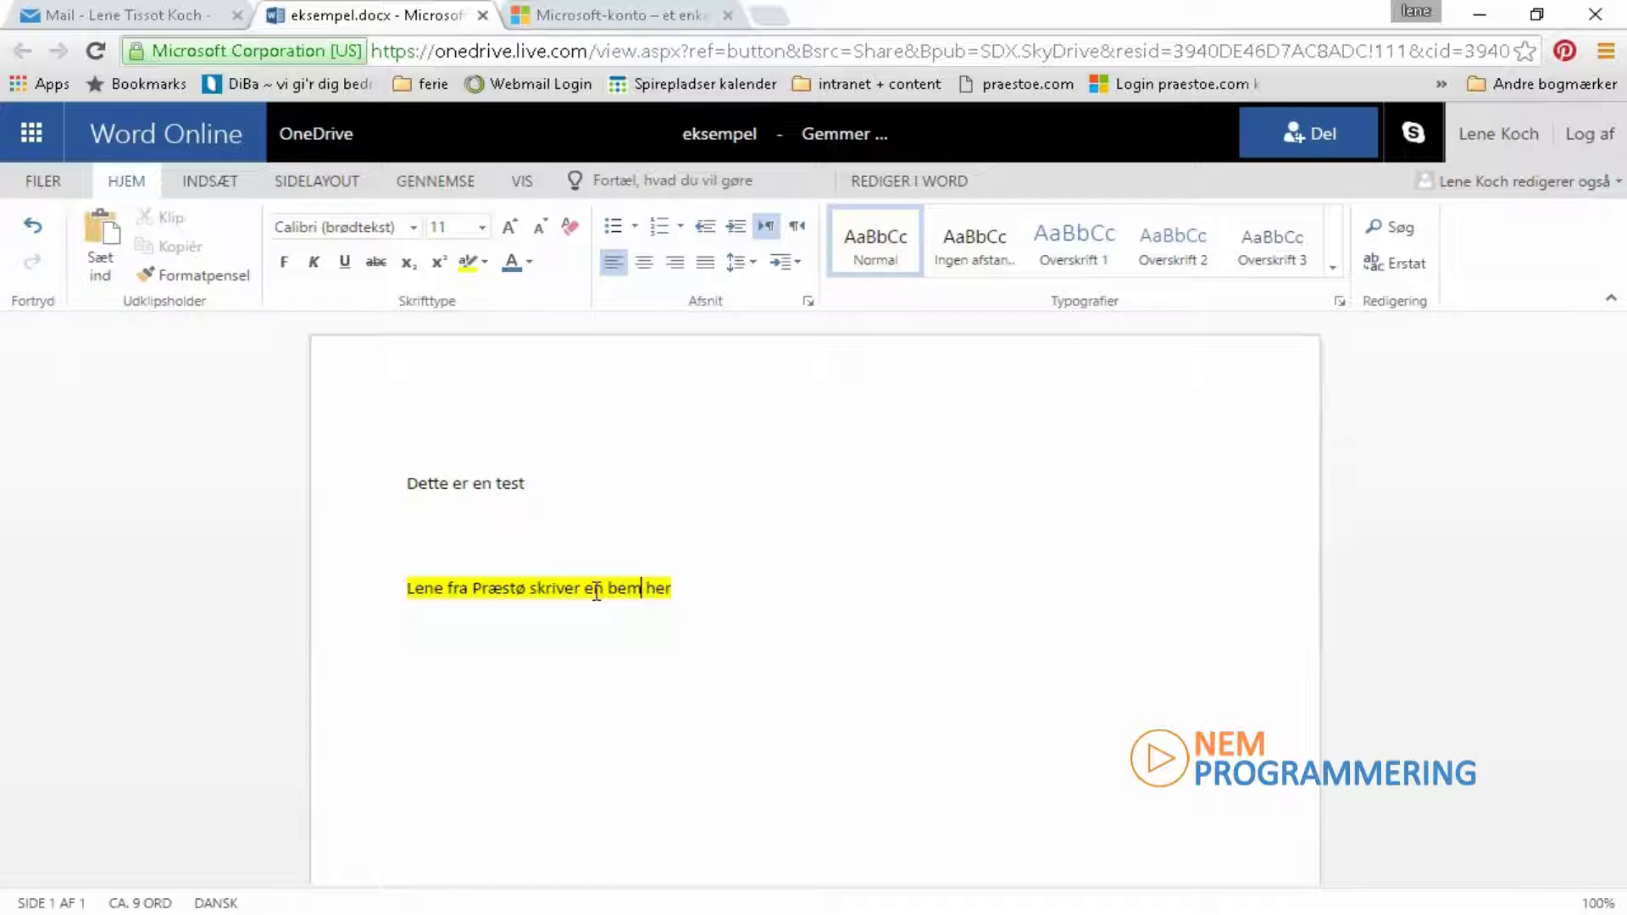
{"action": "type", "text": "ærkning"}
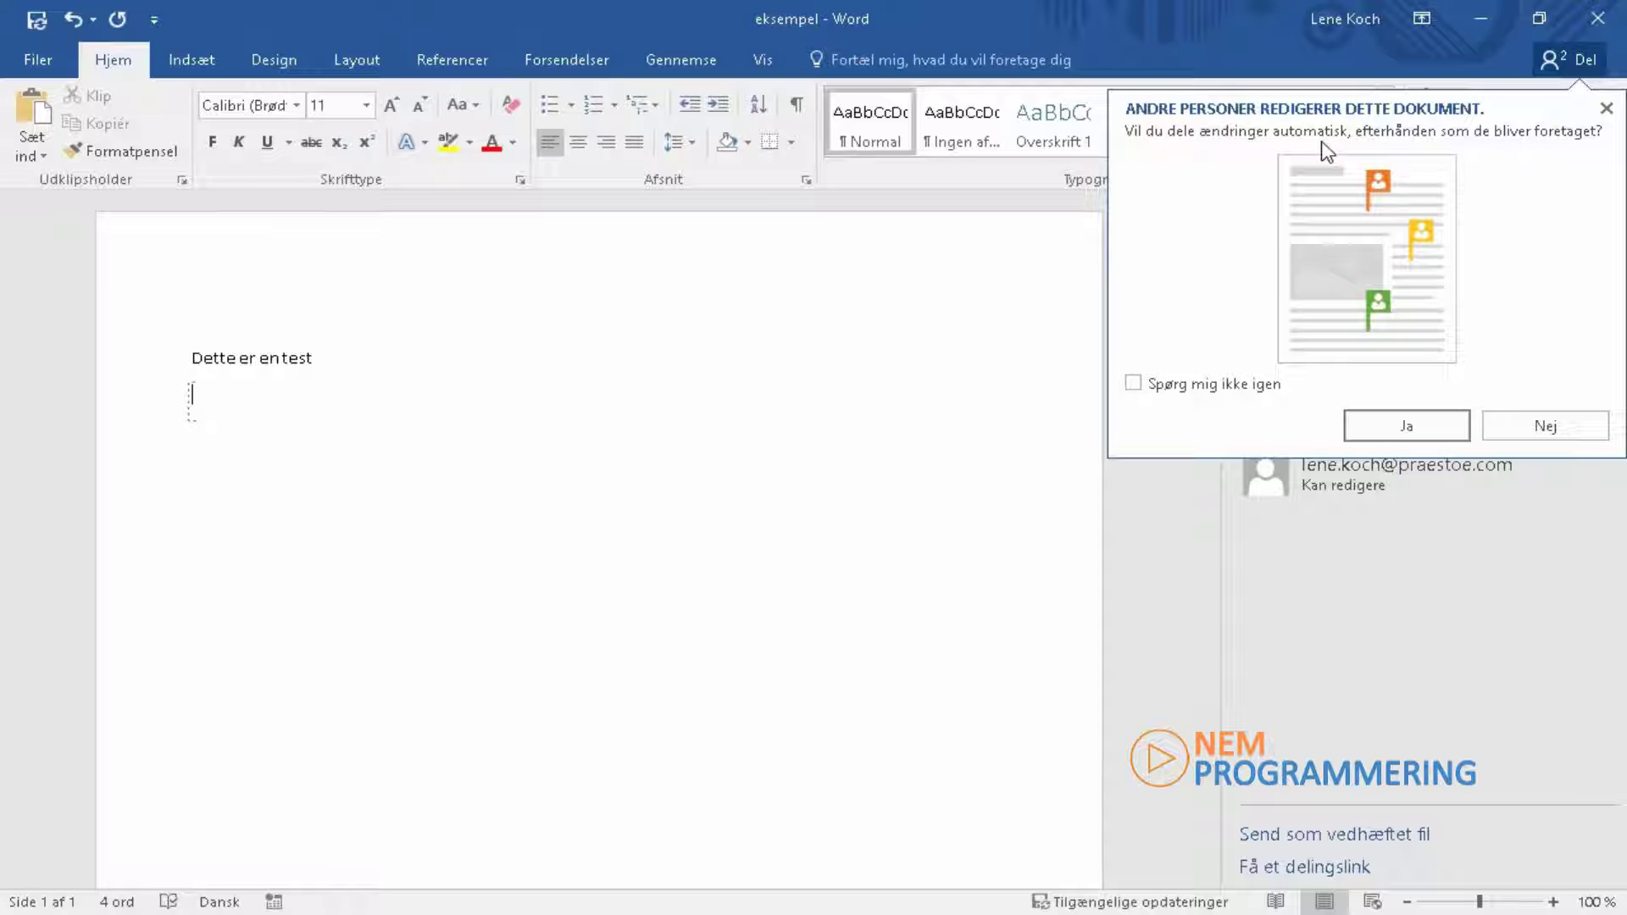
Step: Accept automatic sharing of changes, then put the cursor after 'Dette er en test'
{"action": "left_click", "coordinate": [1406, 425]}
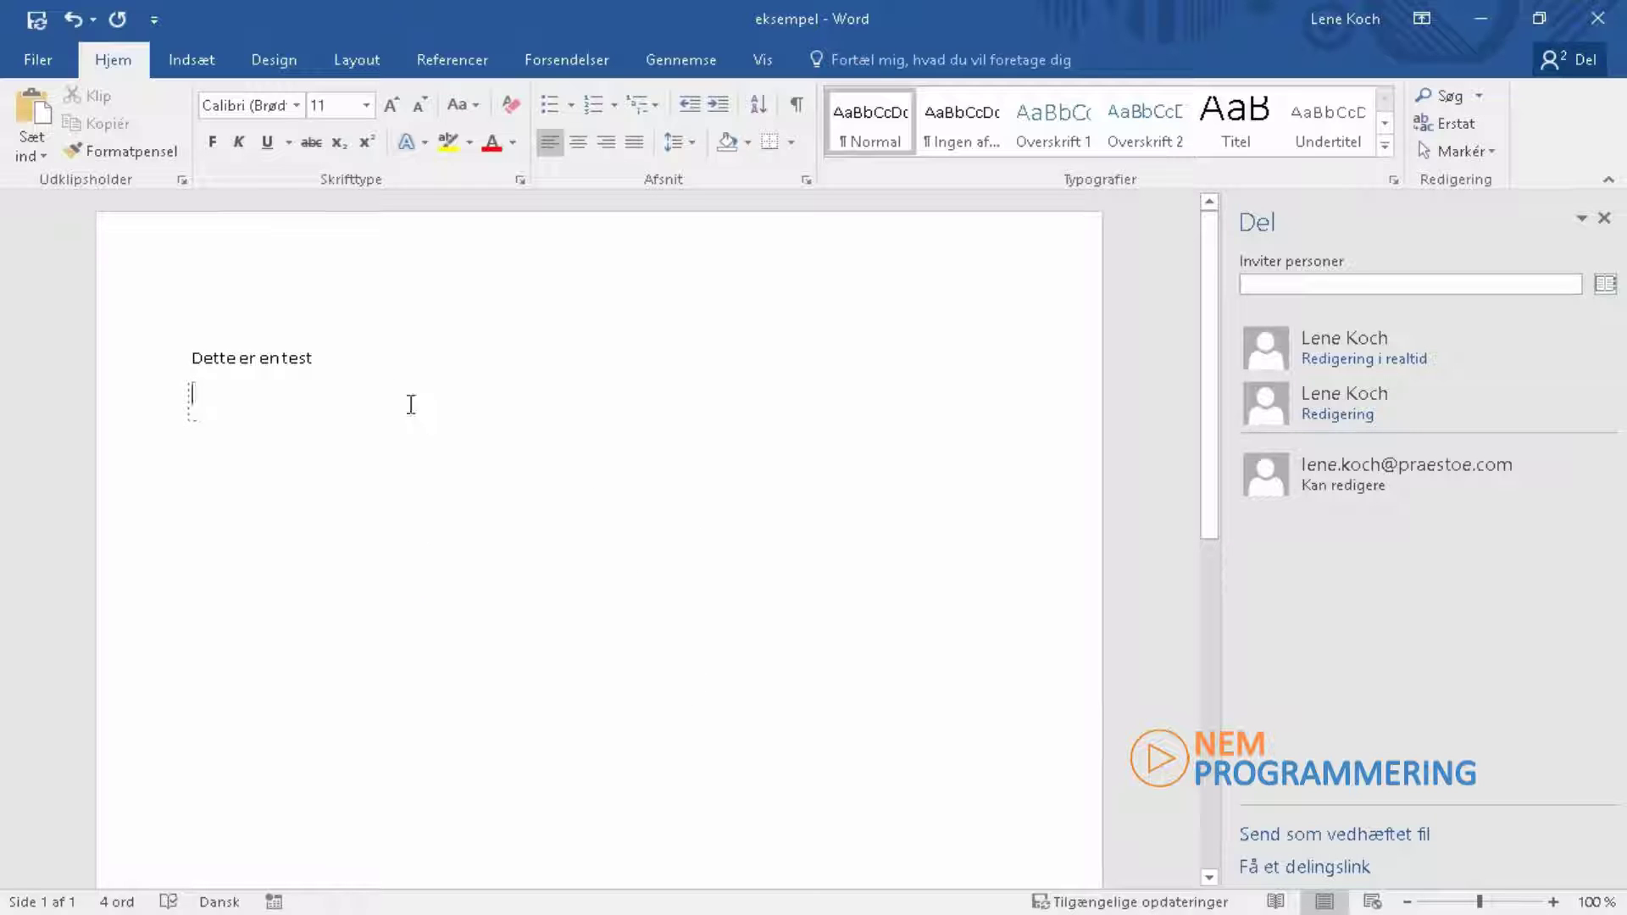
{"action": "left_click", "coordinate": [335, 358]}
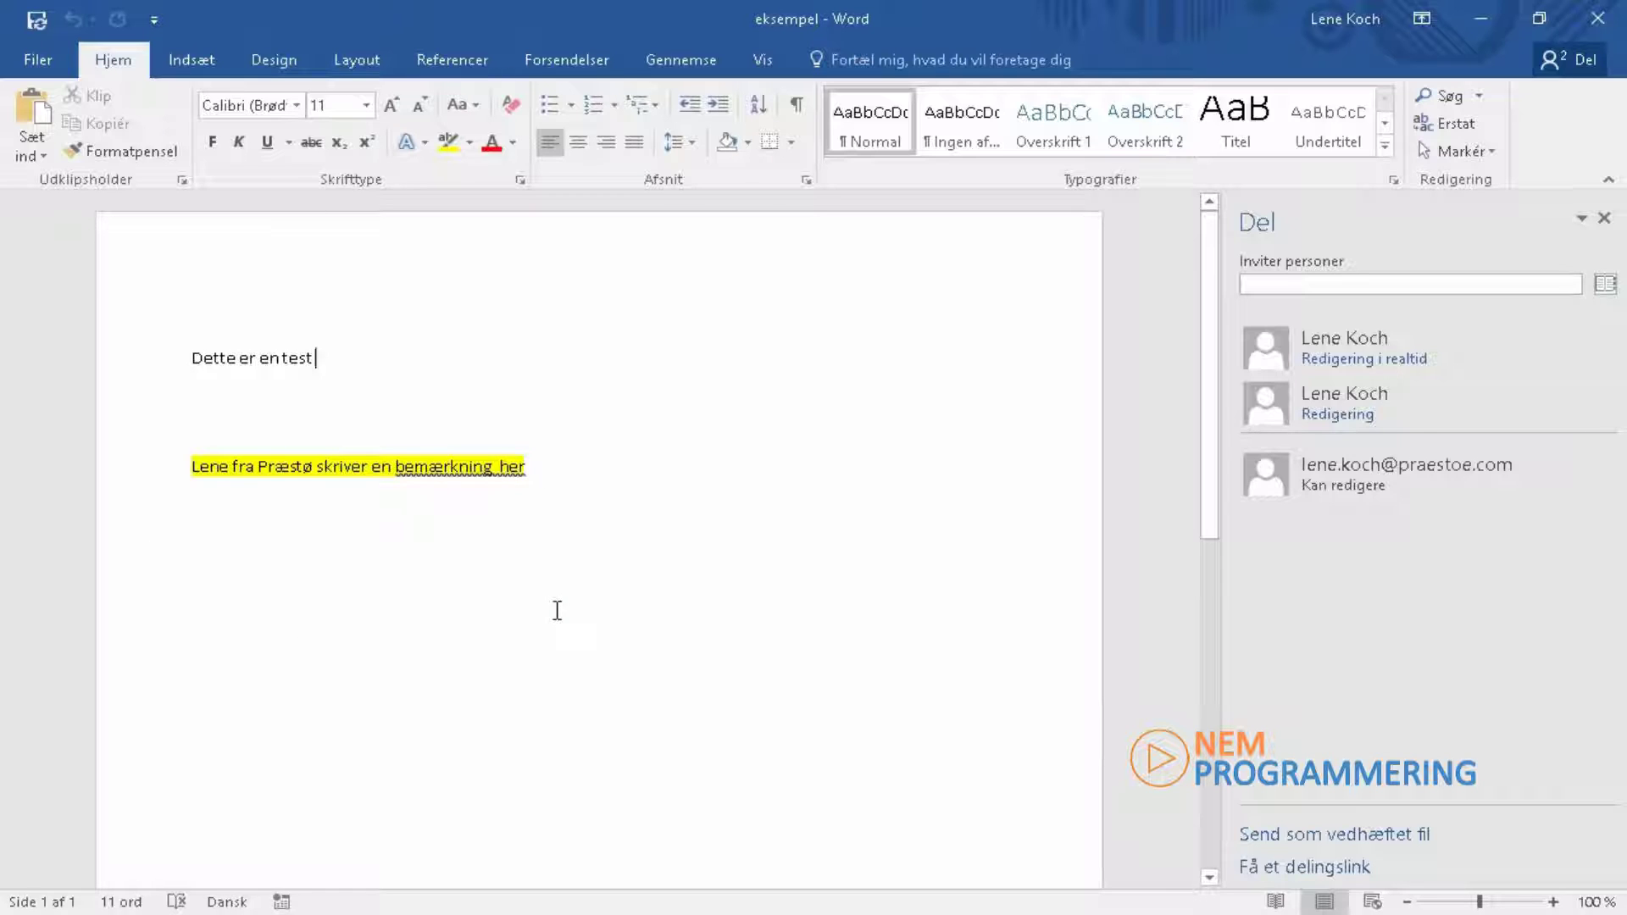
Step: Add the line 'Jeg skriver selv videre her' at the end, below the highlighted line
{"action": "key", "text": "ctrl+End"}
{"action": "type", "text": "Jeg"}
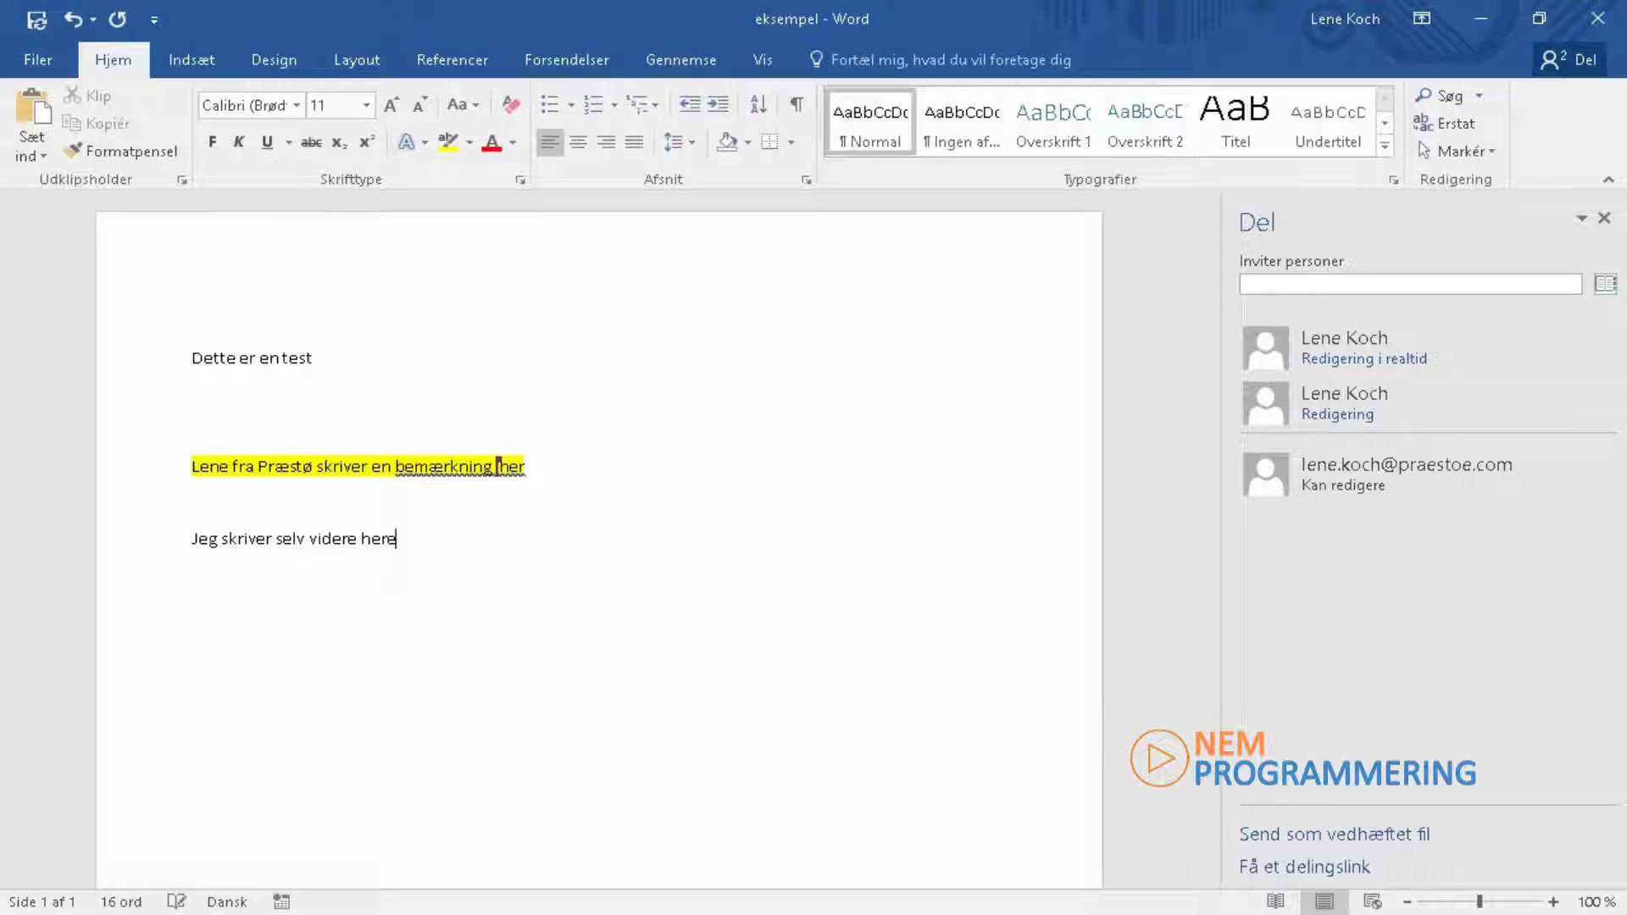
{"action": "key", "text": "BackSpace"}
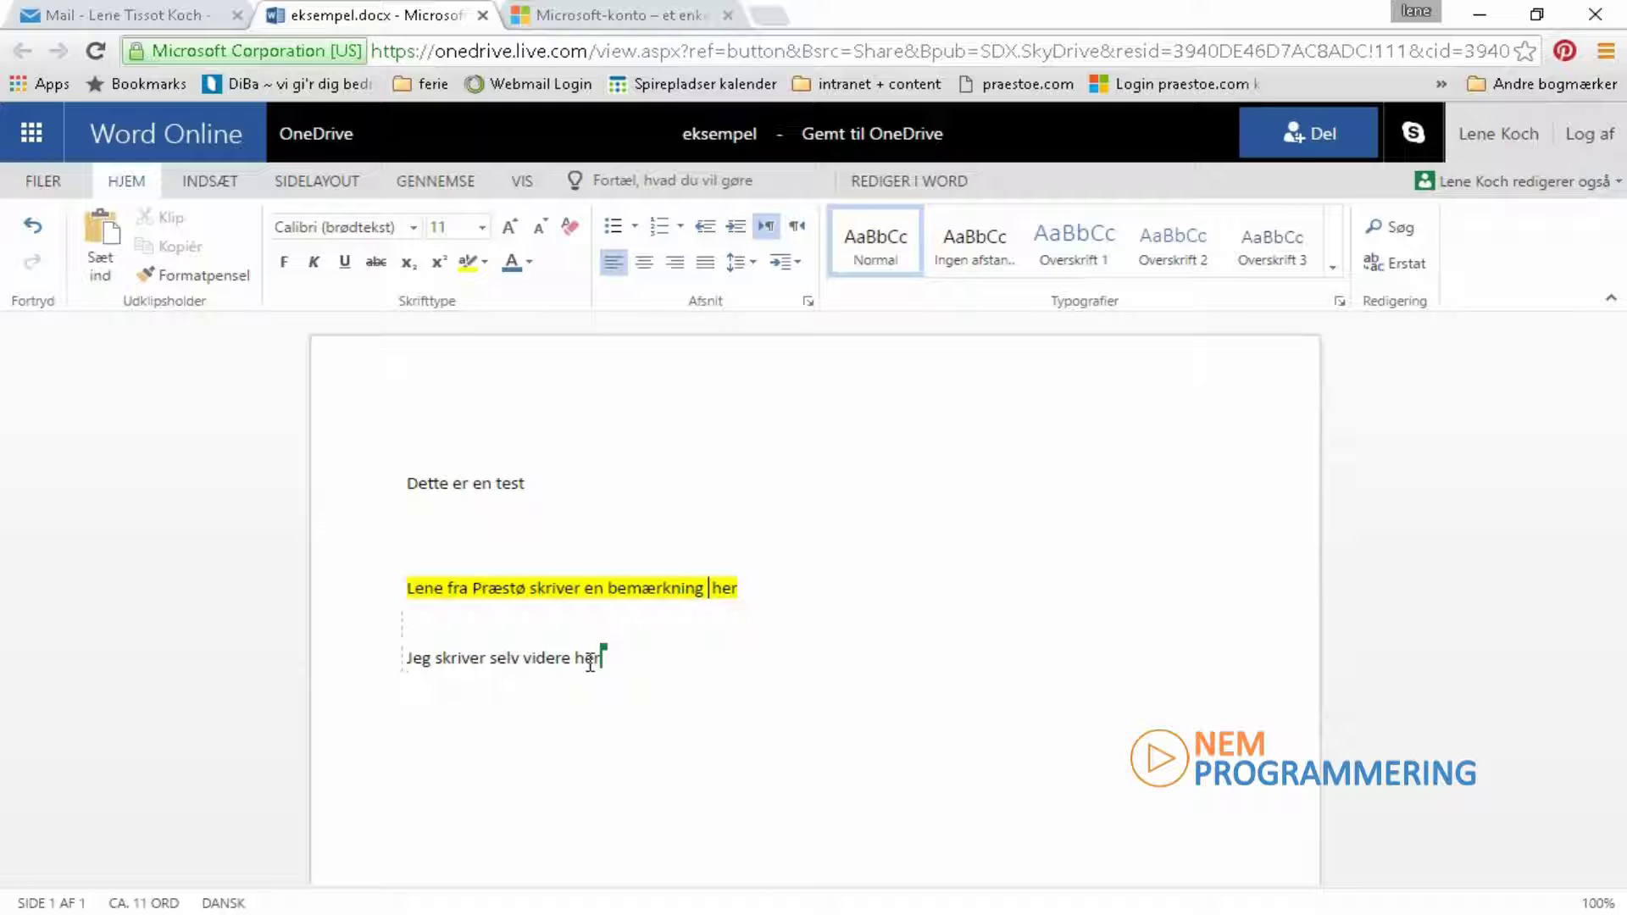
{"action": "mouse_move", "coordinate": [598, 642]}
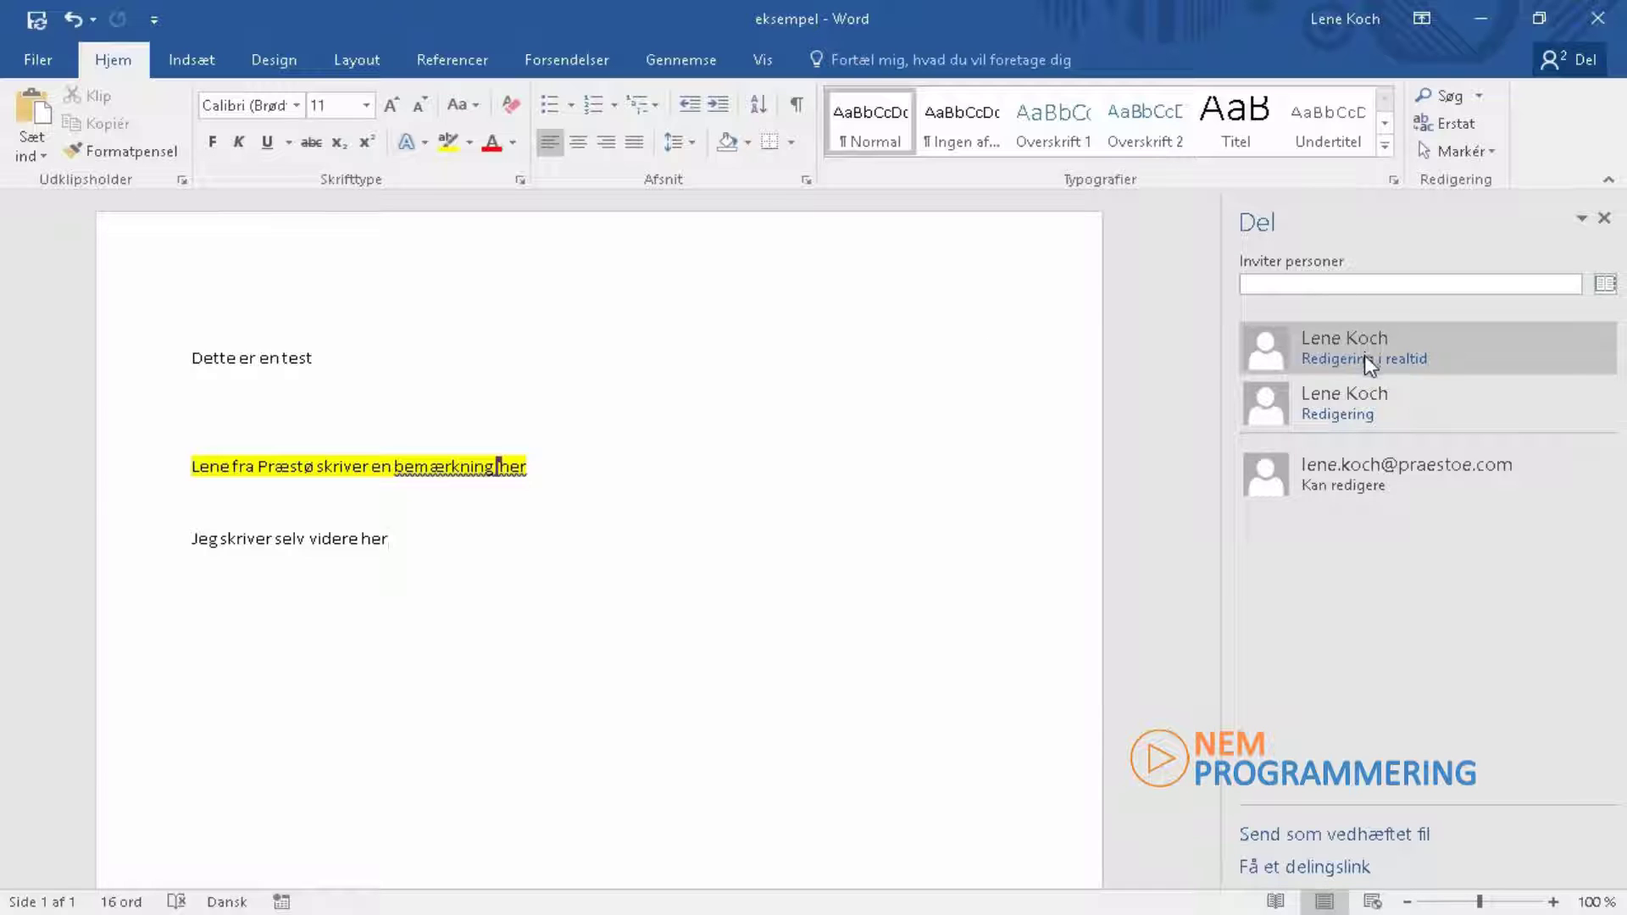
Step: View the contact card of the first person editing, in the Del pane
{"action": "mouse_move", "coordinate": [1364, 354]}
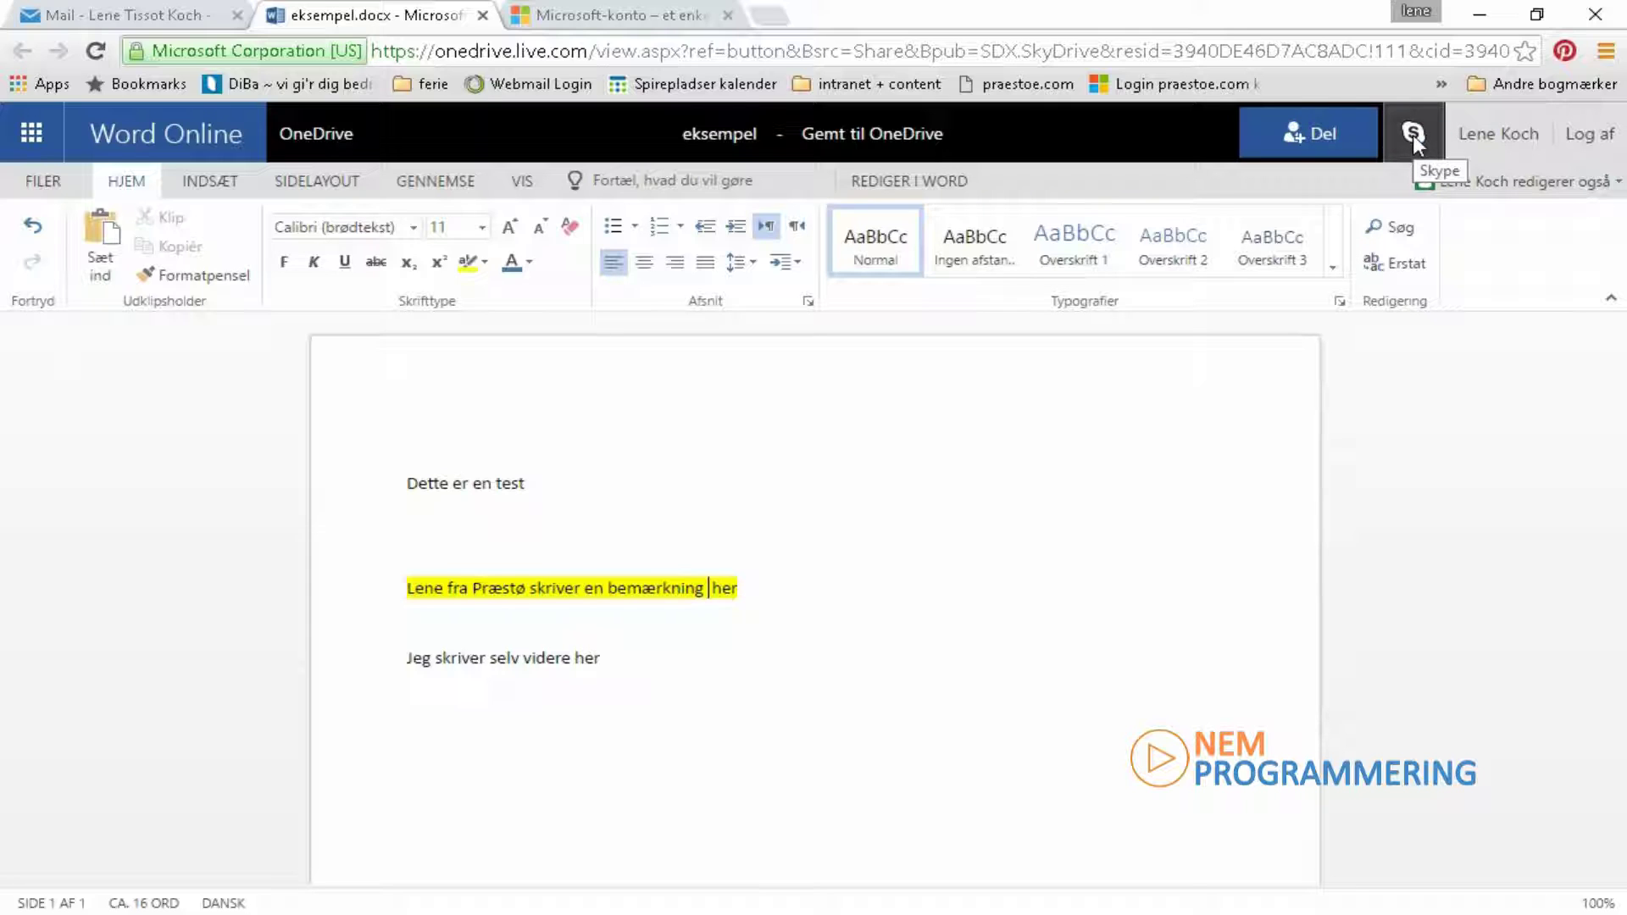
Step: Show the Skype contacts sidebar in Word Online, then return to desktop Word
{"action": "left_click", "coordinate": [1413, 134]}
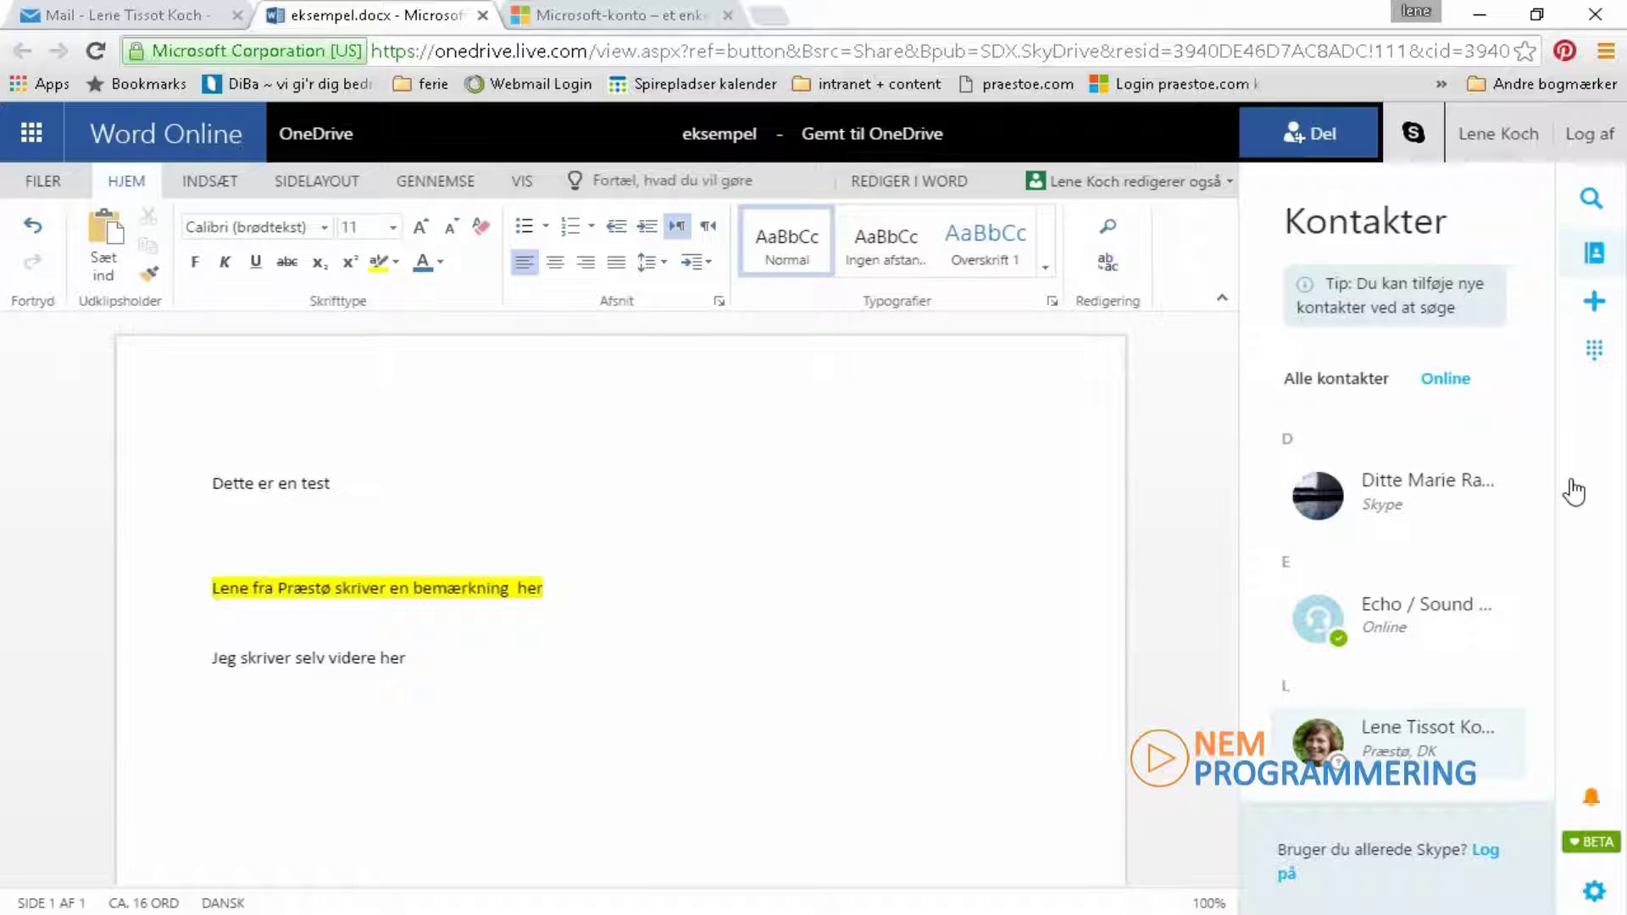
{"action": "left_click", "coordinate": [1591, 198]}
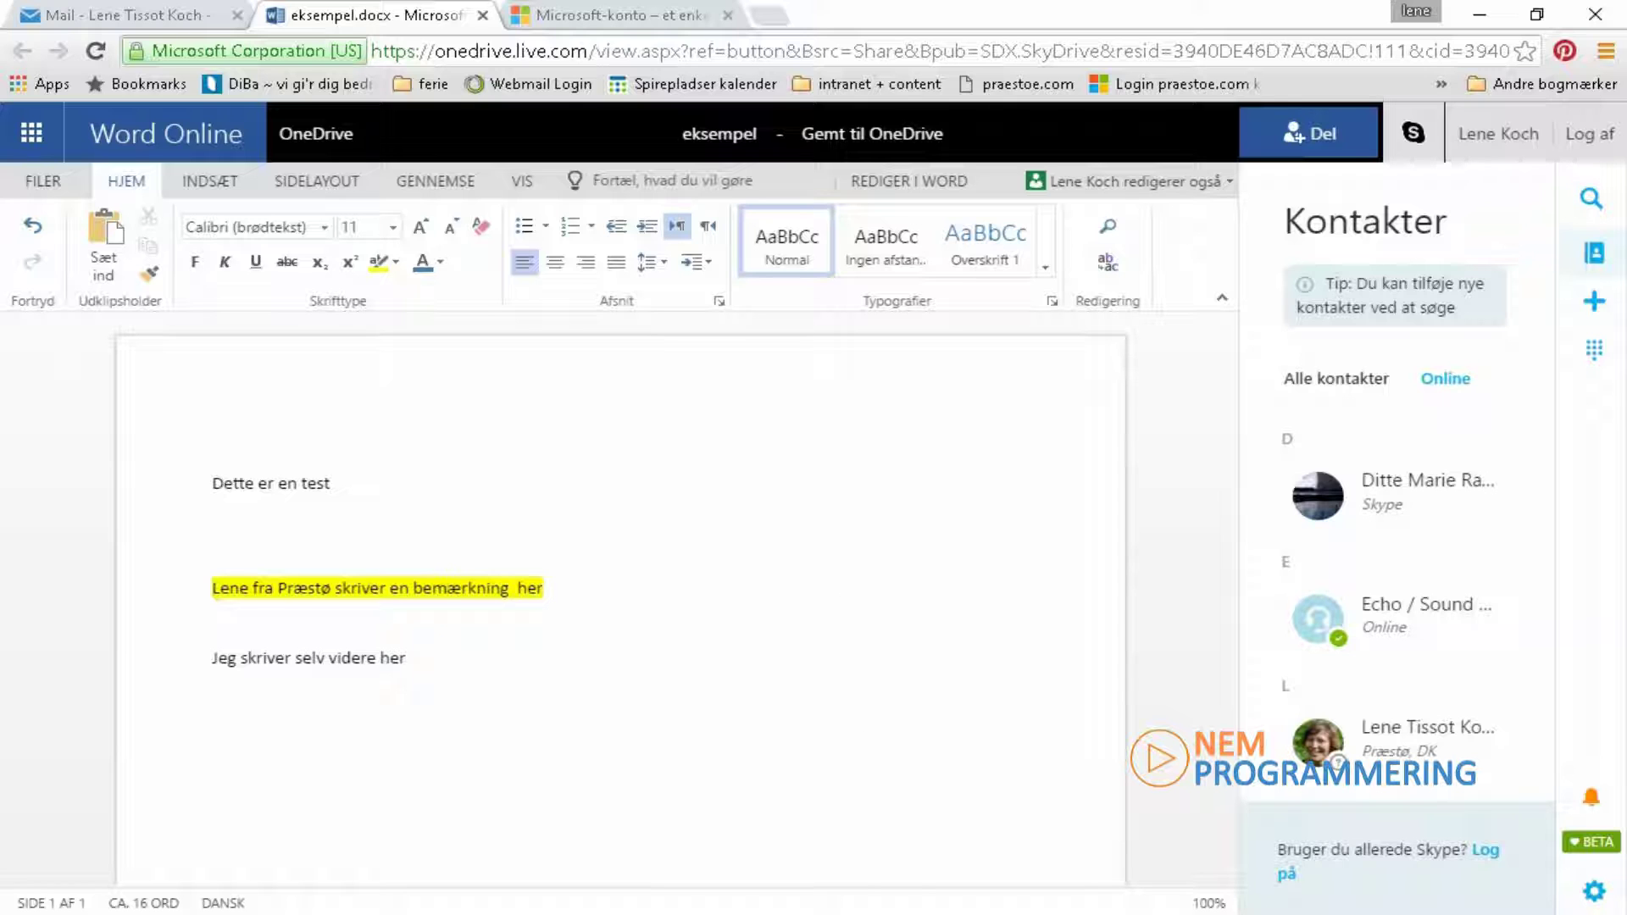
{"action": "left_click", "coordinate": [716, 814]}
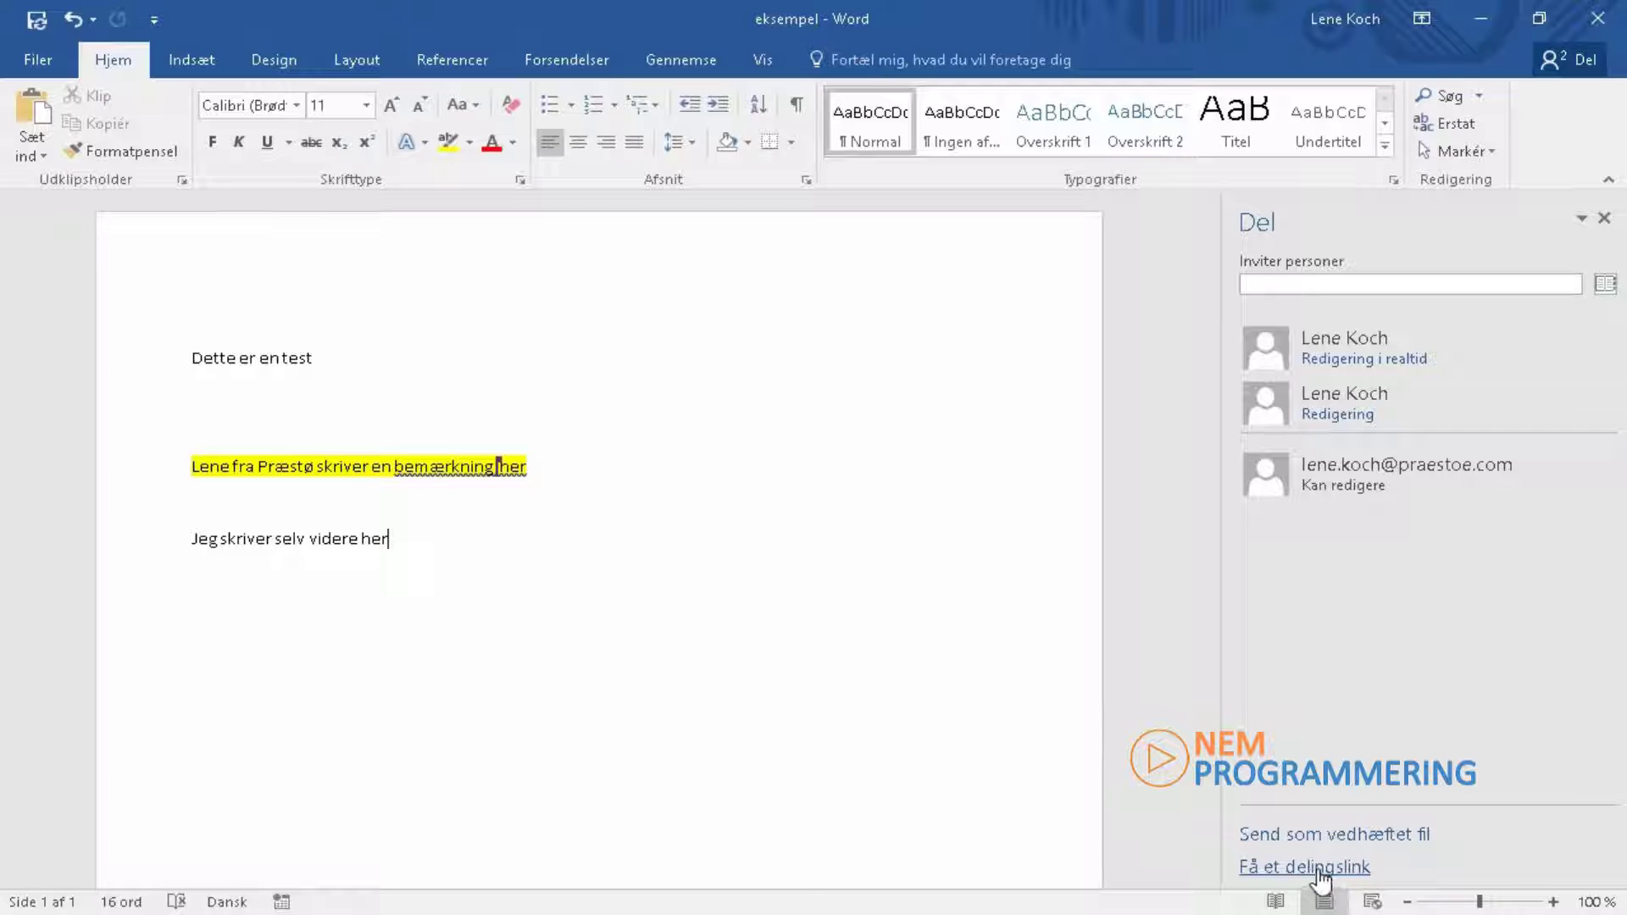
Step: Choose to send the document as a PDF attachment from the Del pane
{"action": "left_click", "coordinate": [1351, 835]}
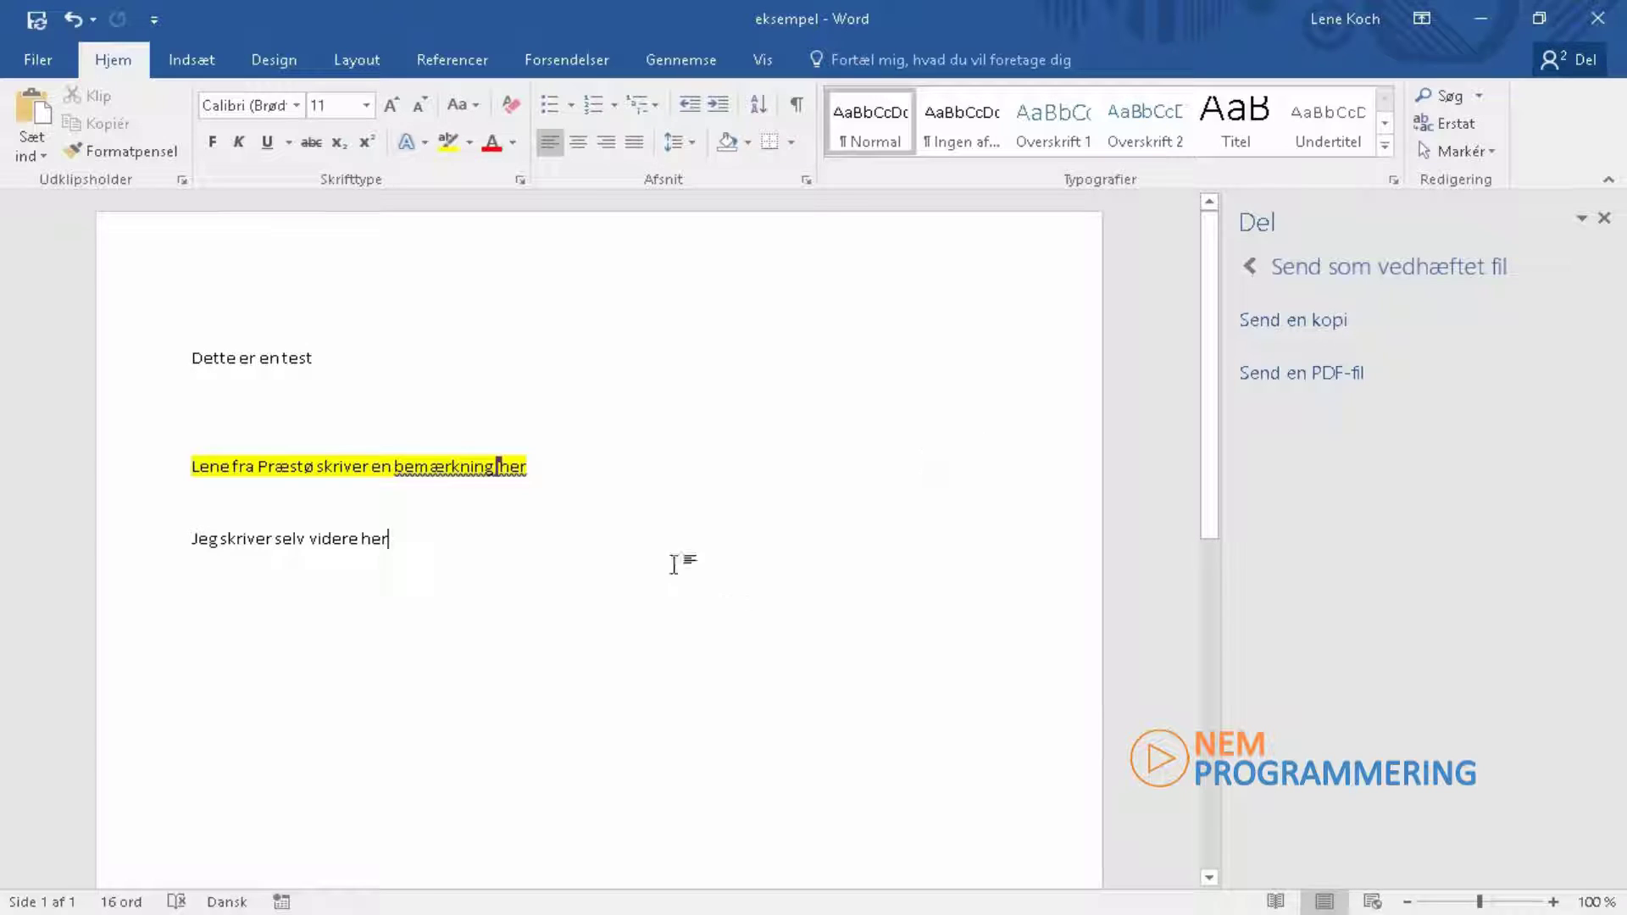
{"action": "left_click", "coordinate": [1307, 375]}
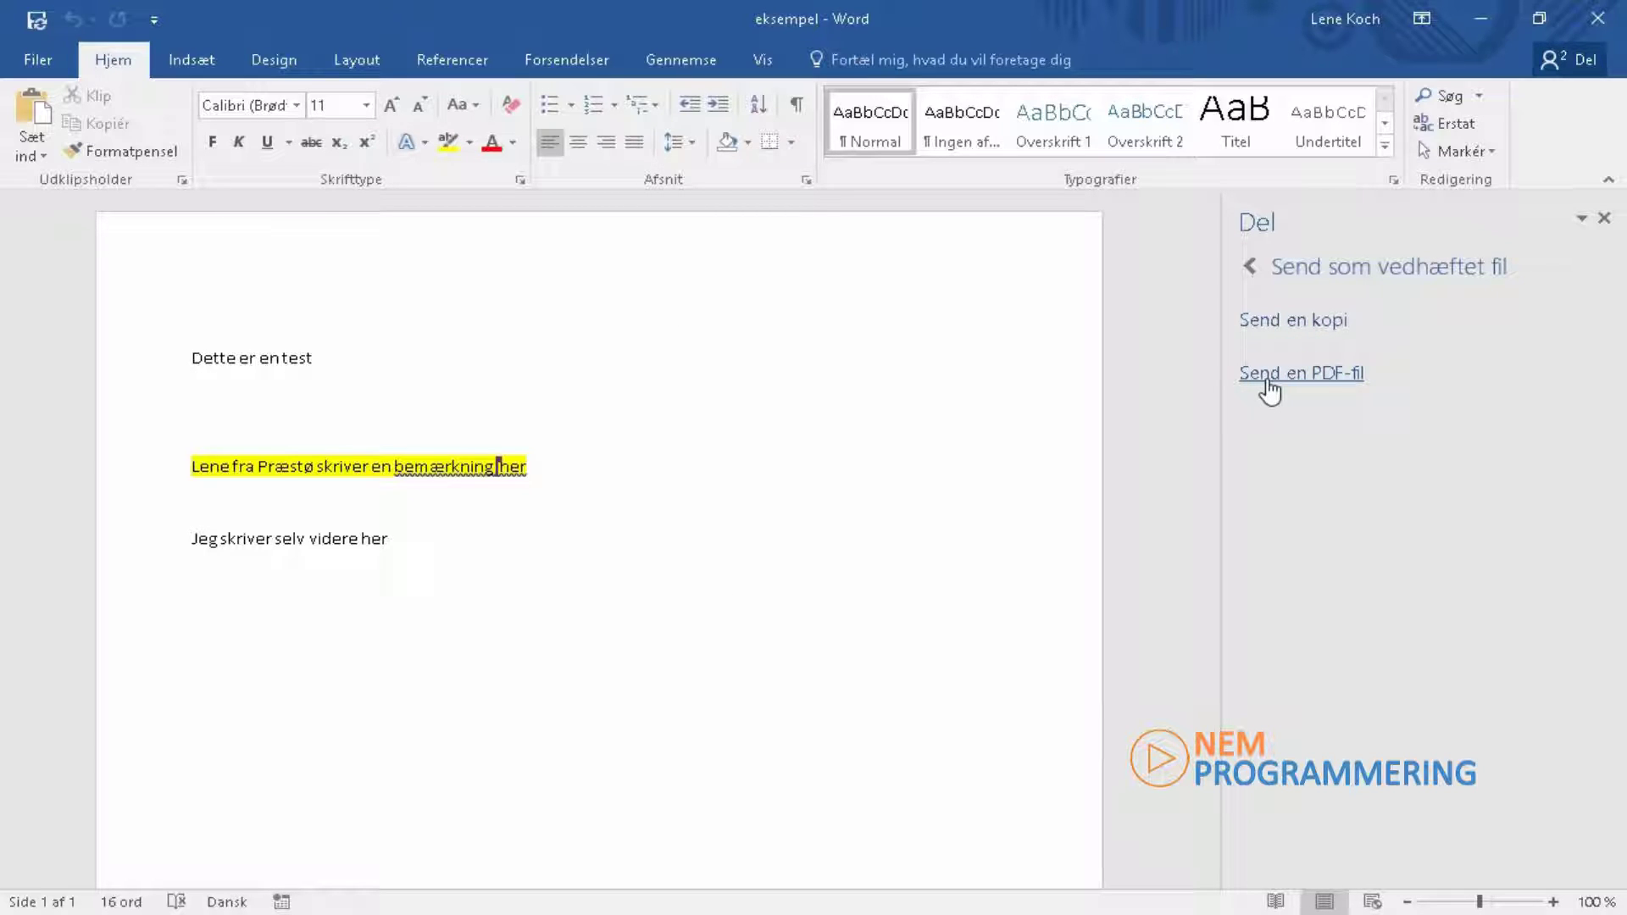
{"action": "left_click", "coordinate": [1306, 377]}
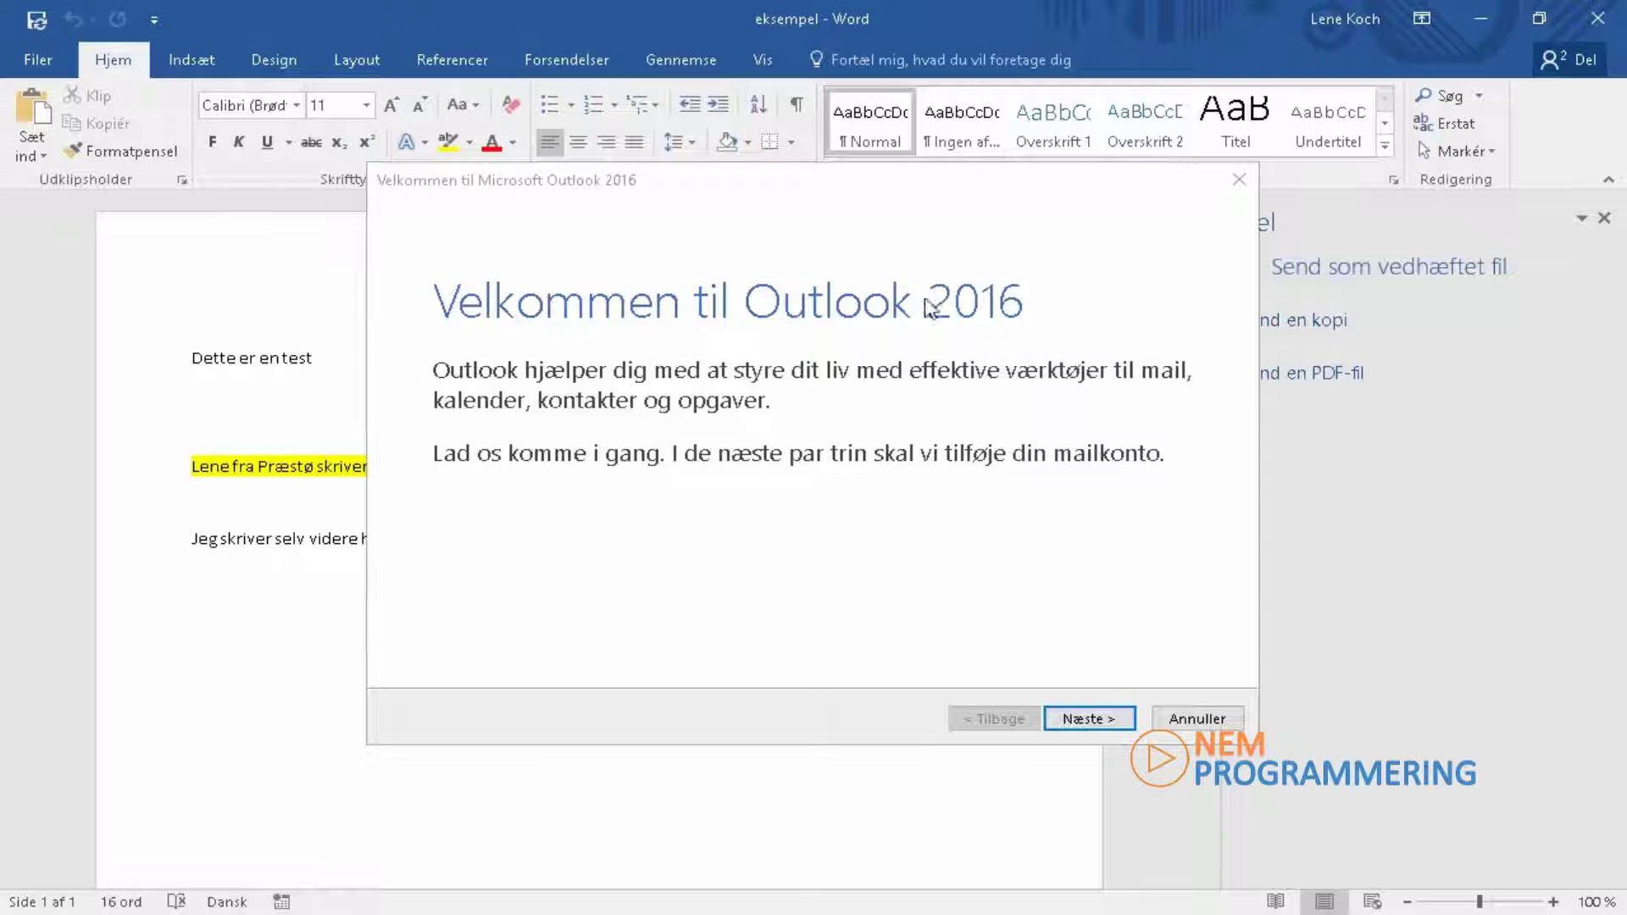
Step: Cancel the Outlook account setup wizard, confirm quitting, and dismiss the mail error
{"action": "left_click", "coordinate": [1197, 725]}
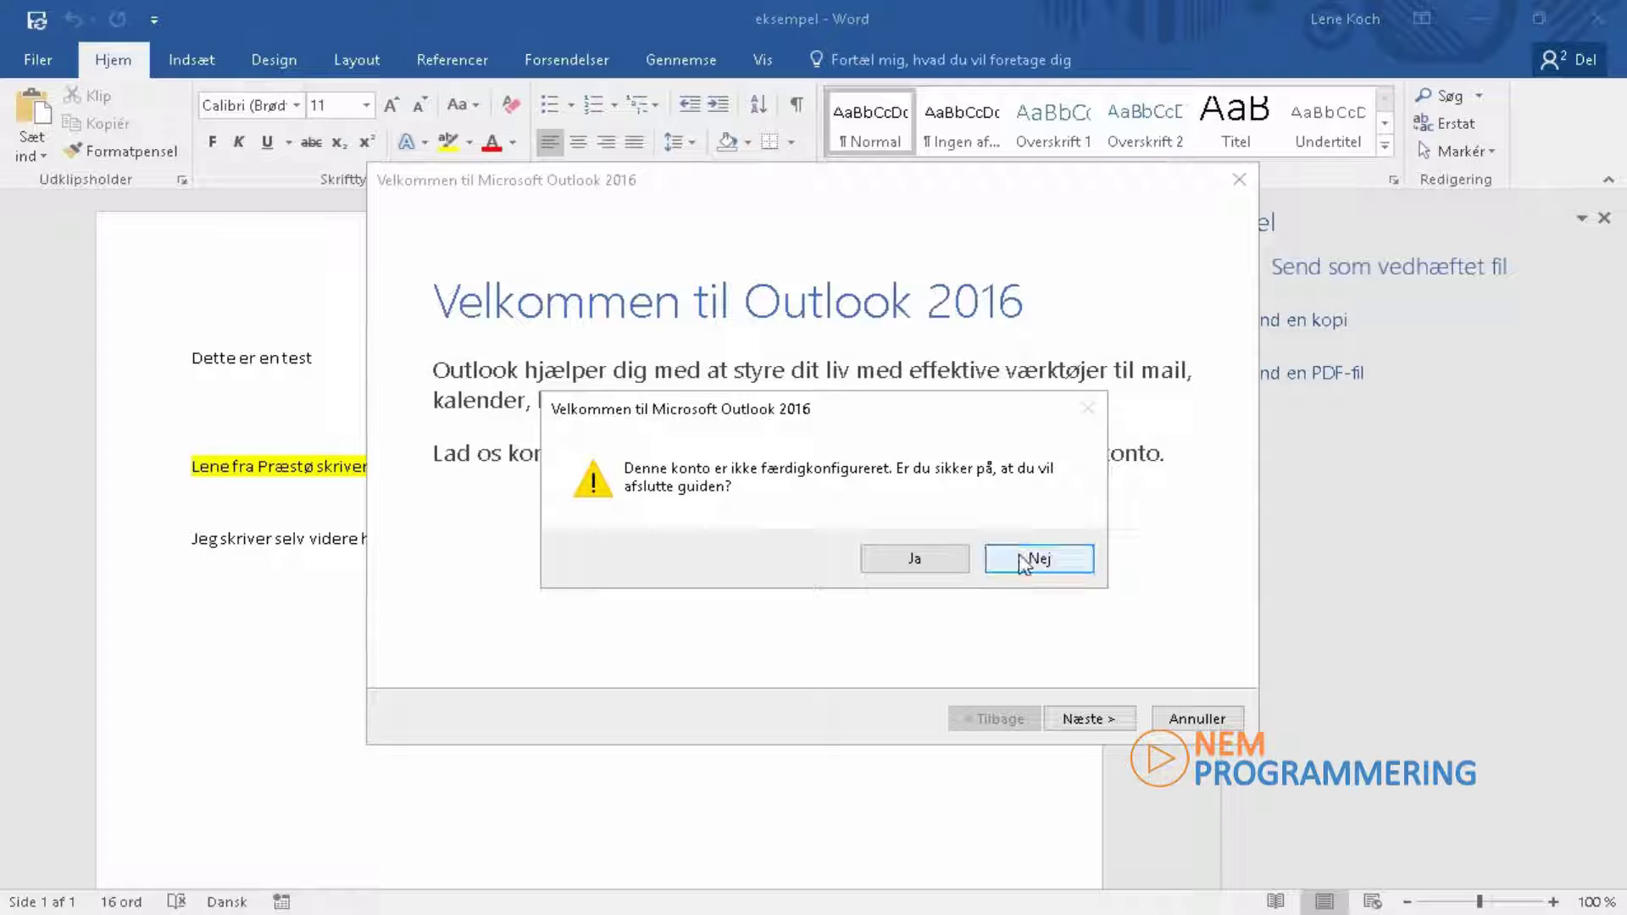
{"action": "left_click", "coordinate": [932, 568]}
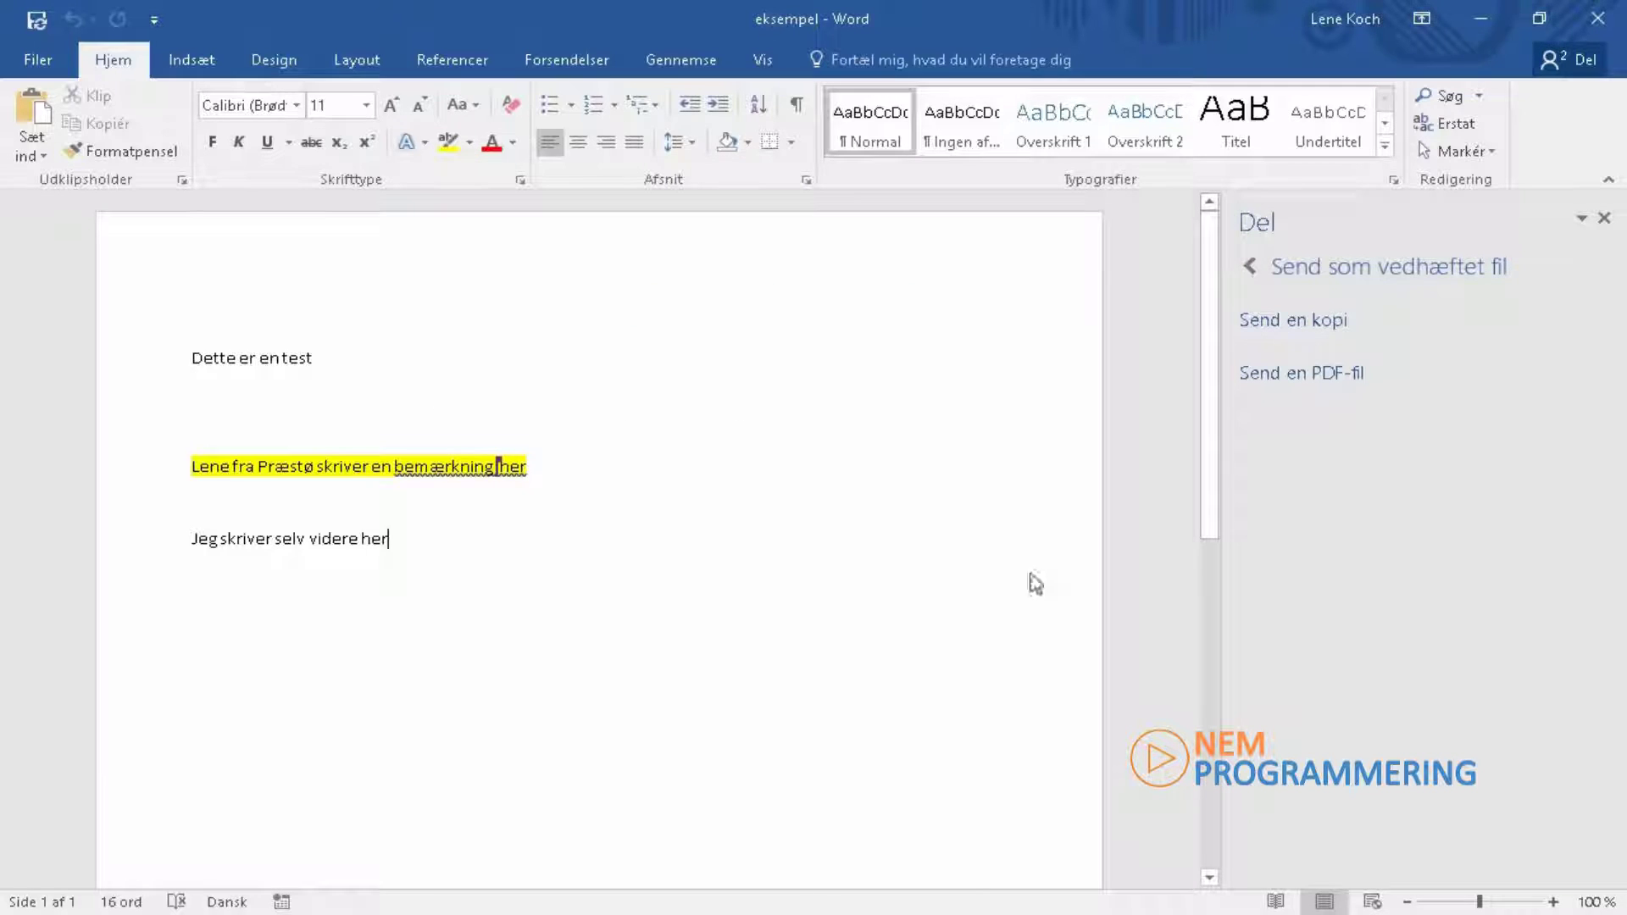
{"action": "left_click", "coordinate": [833, 562]}
Step: Save eksempel with Gem from the Filer backstage
{"action": "left_click", "coordinate": [38, 59]}
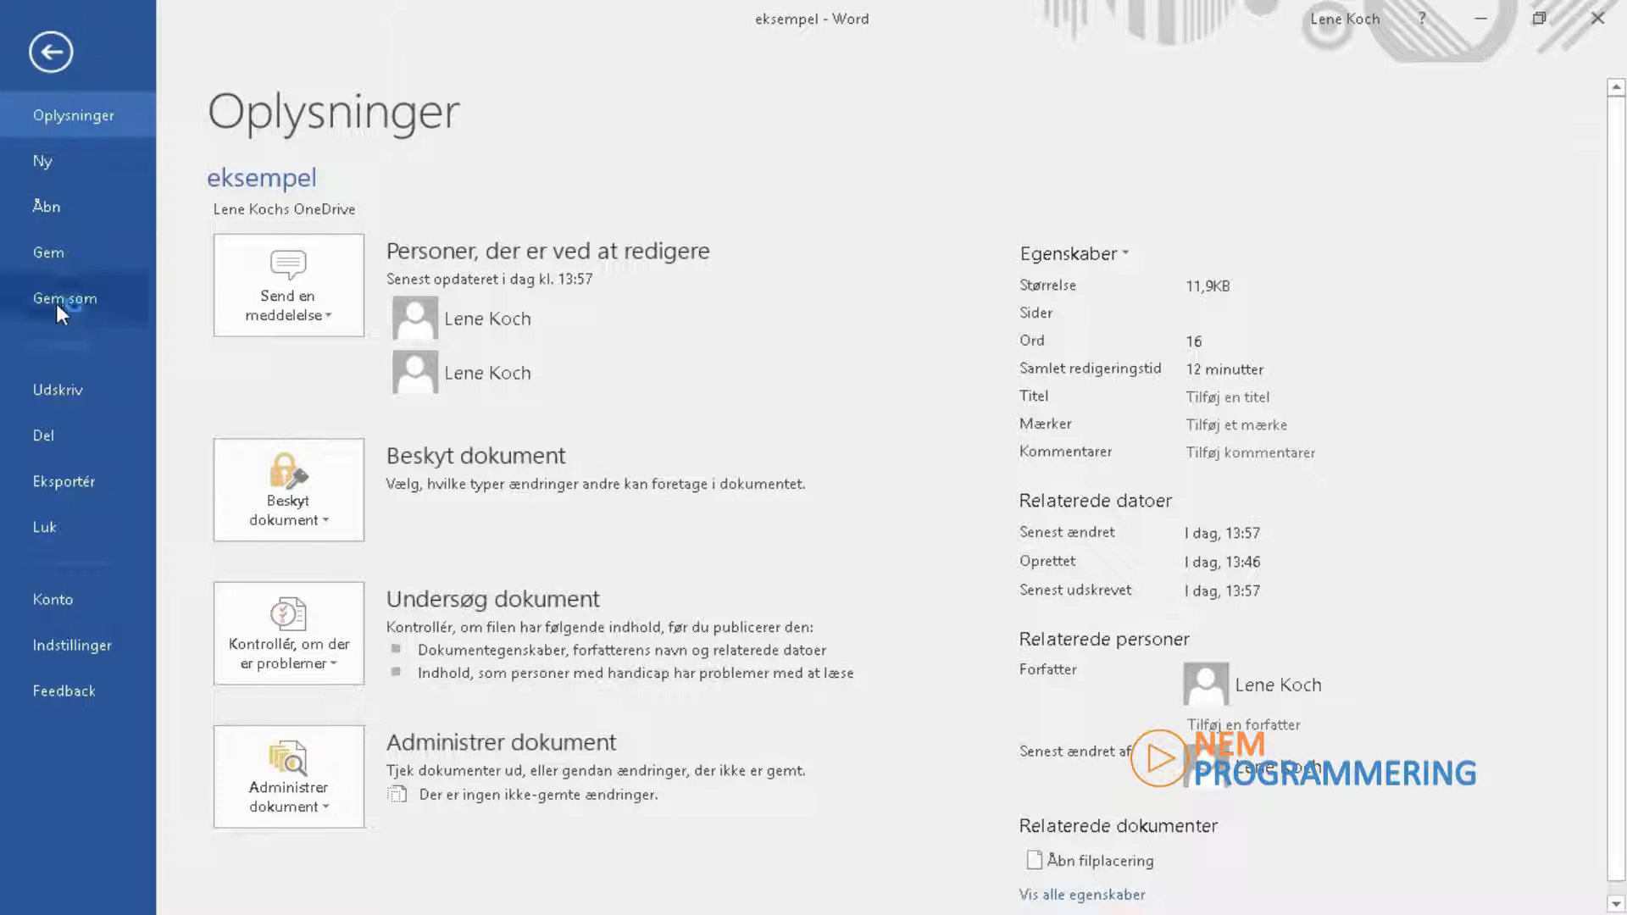
{"action": "left_click", "coordinate": [49, 254]}
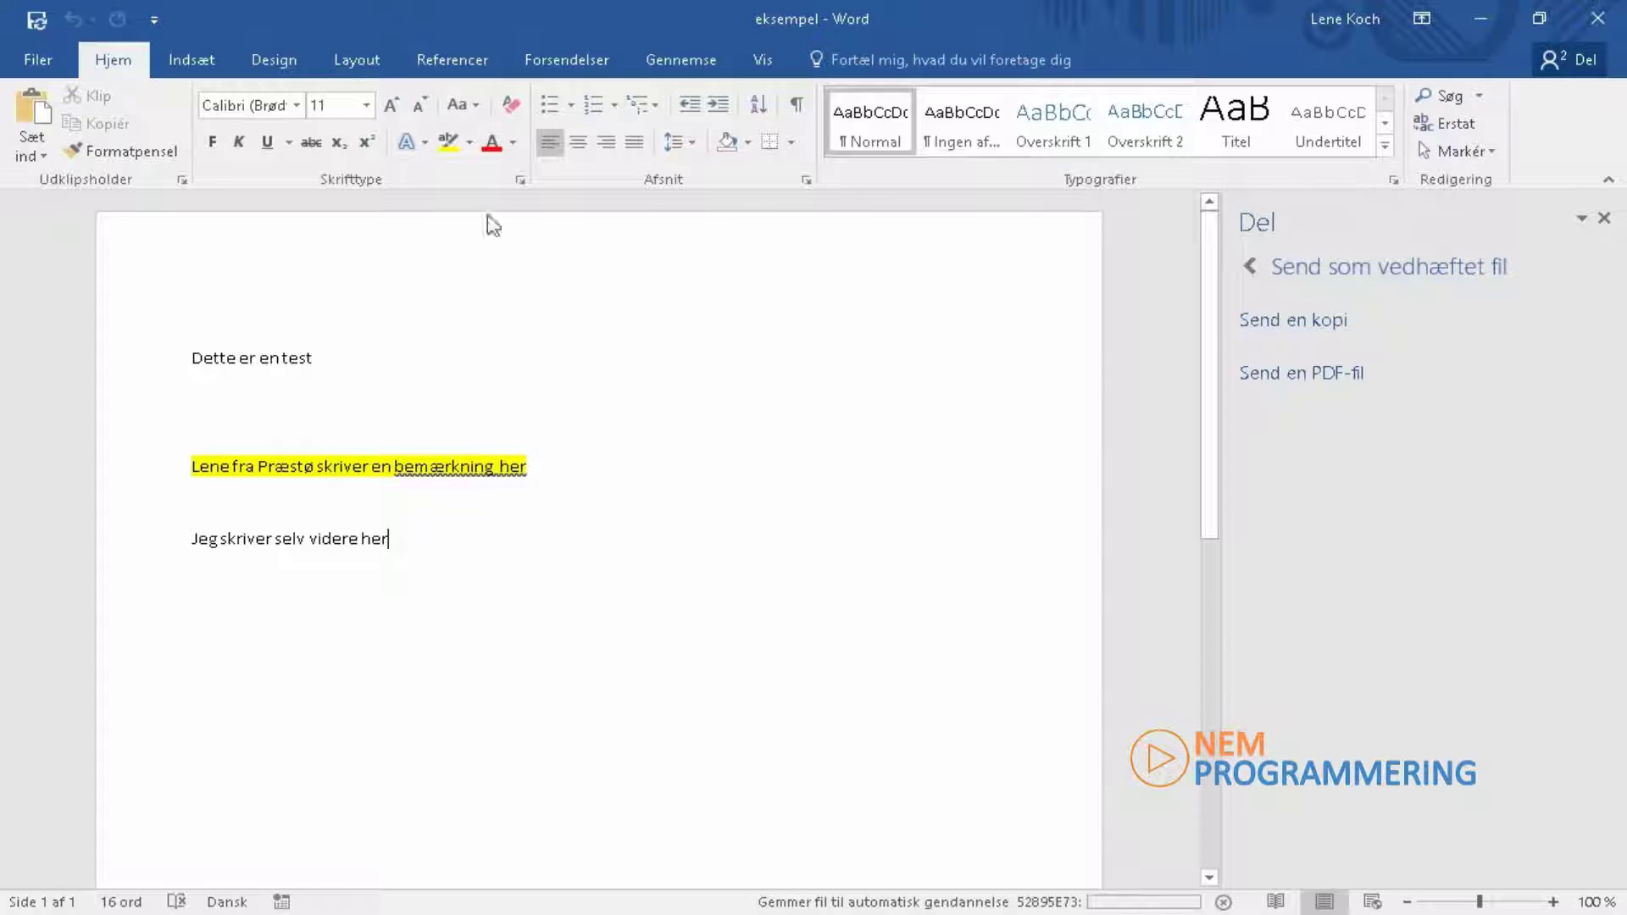